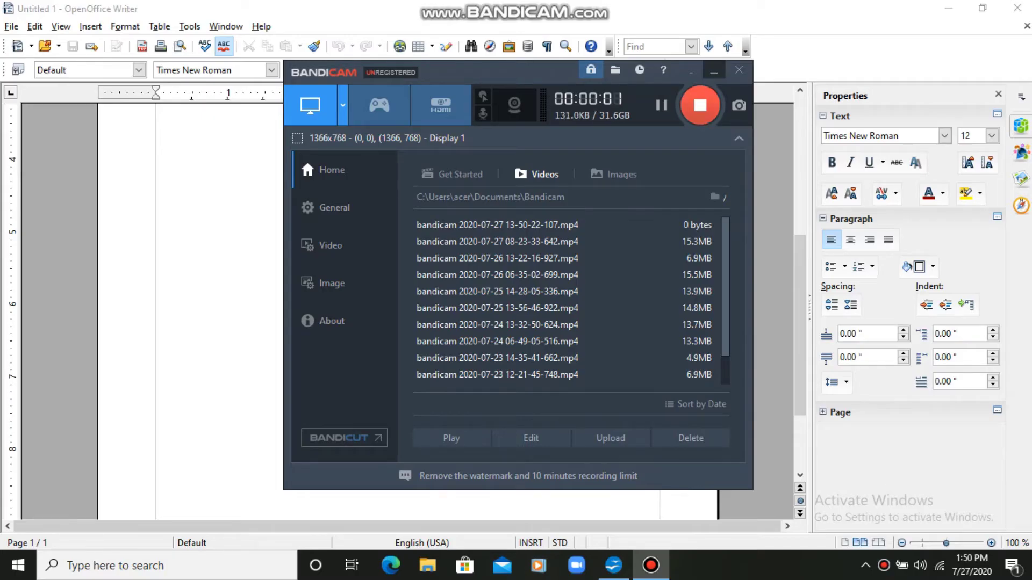
Insert the dairy picture from the Desktop into the document and enlarge it to about 2.87 by 3.46 inches
click(713, 70)
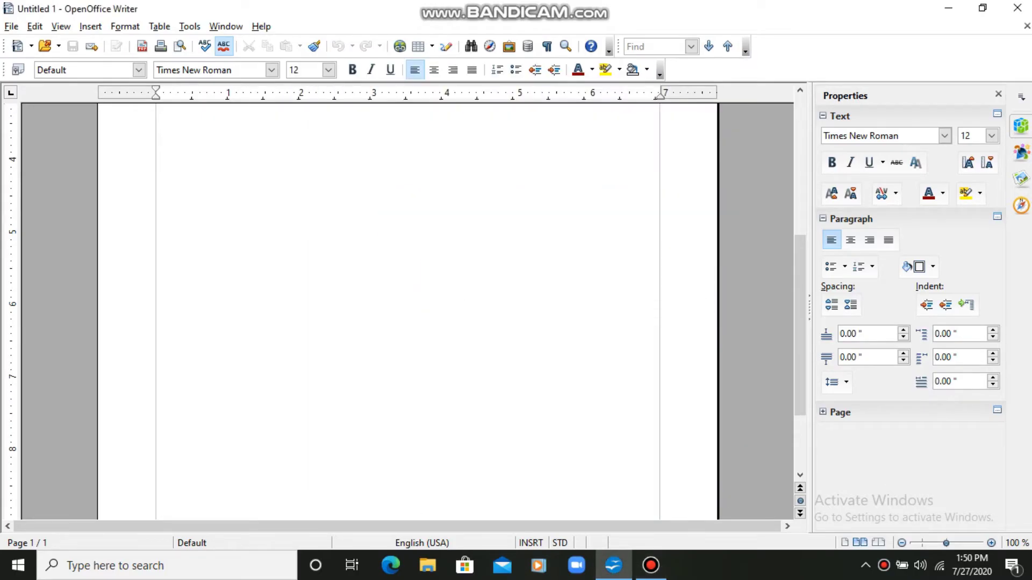
drag(800, 325, 799, 186)
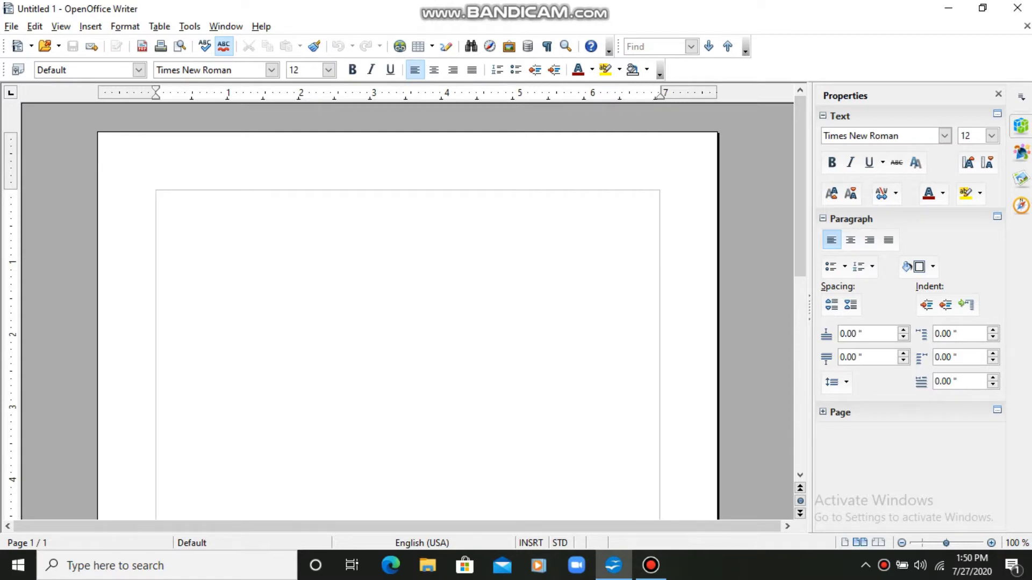
click(90, 26)
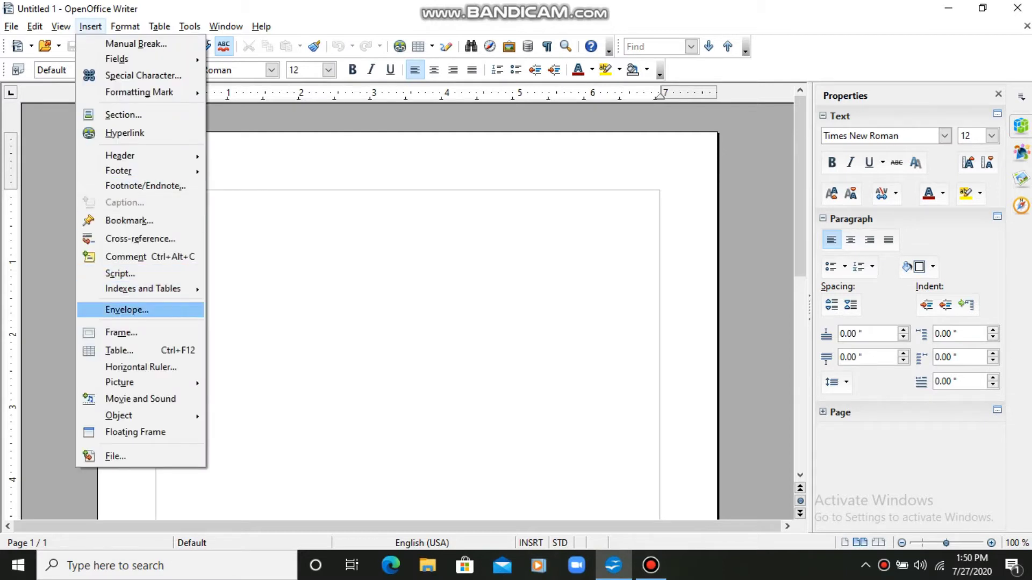
mouse_move(119, 382)
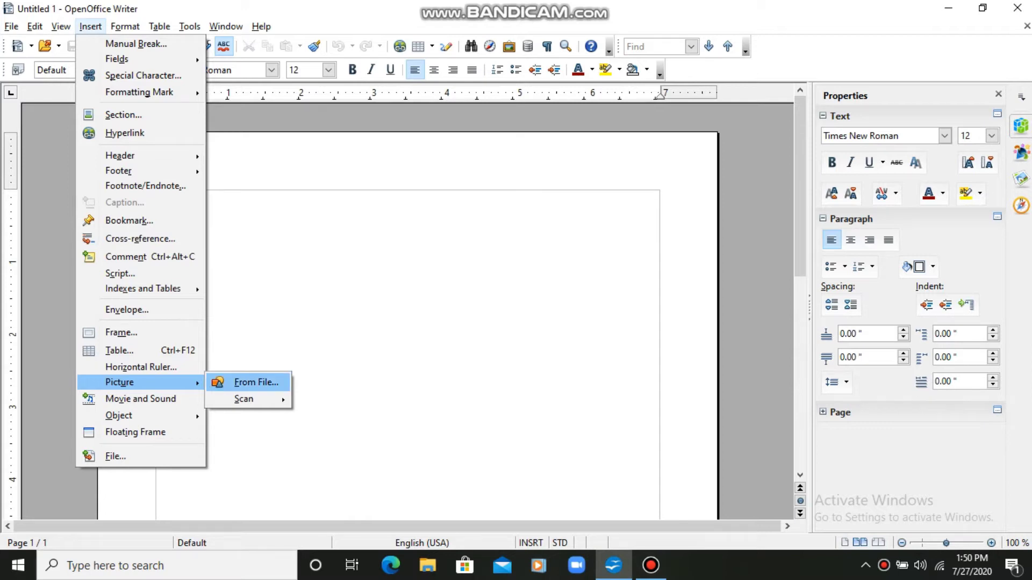
click(255, 382)
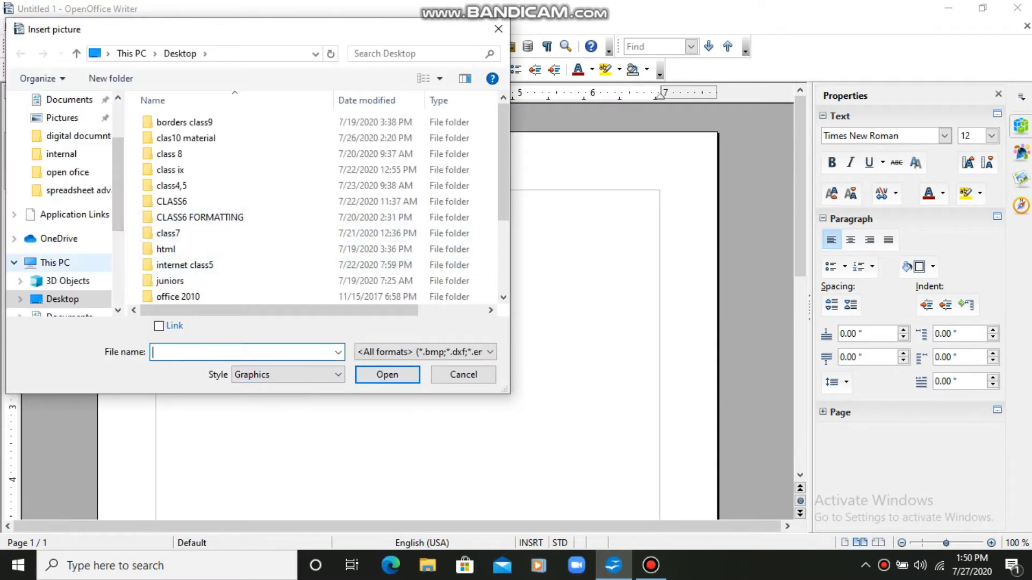
drag(117, 183, 117, 150)
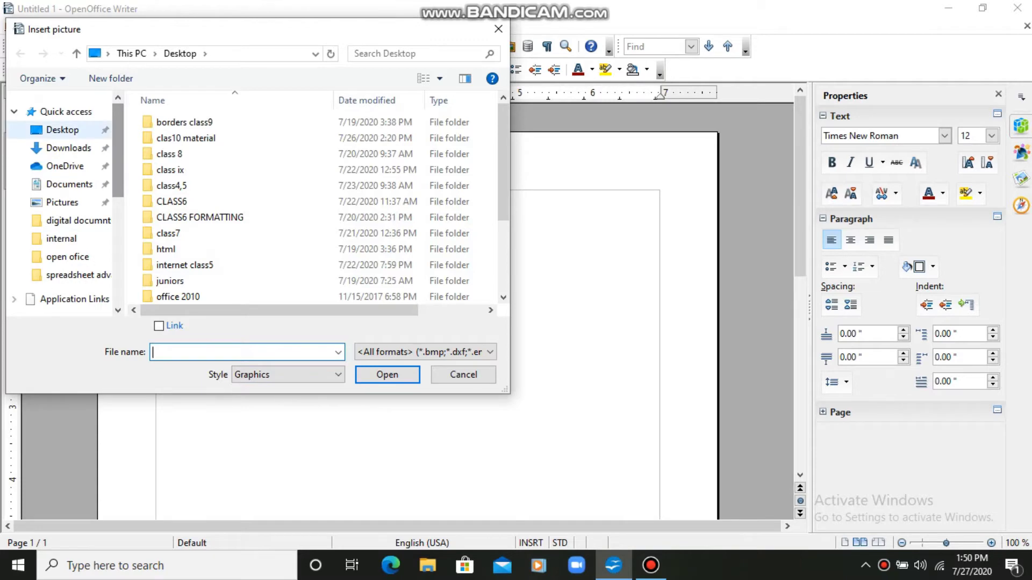
click(62, 129)
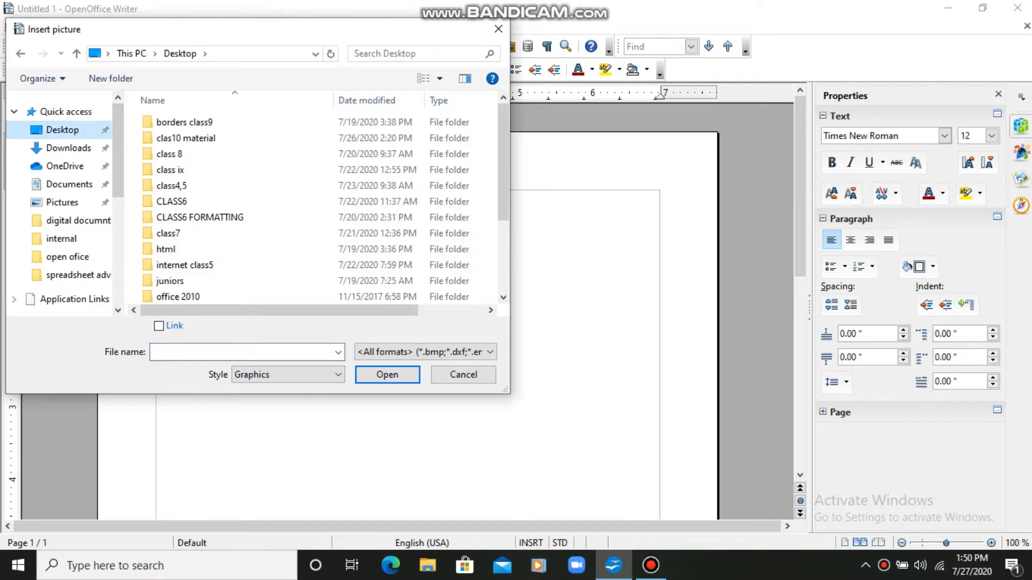
click(241, 352)
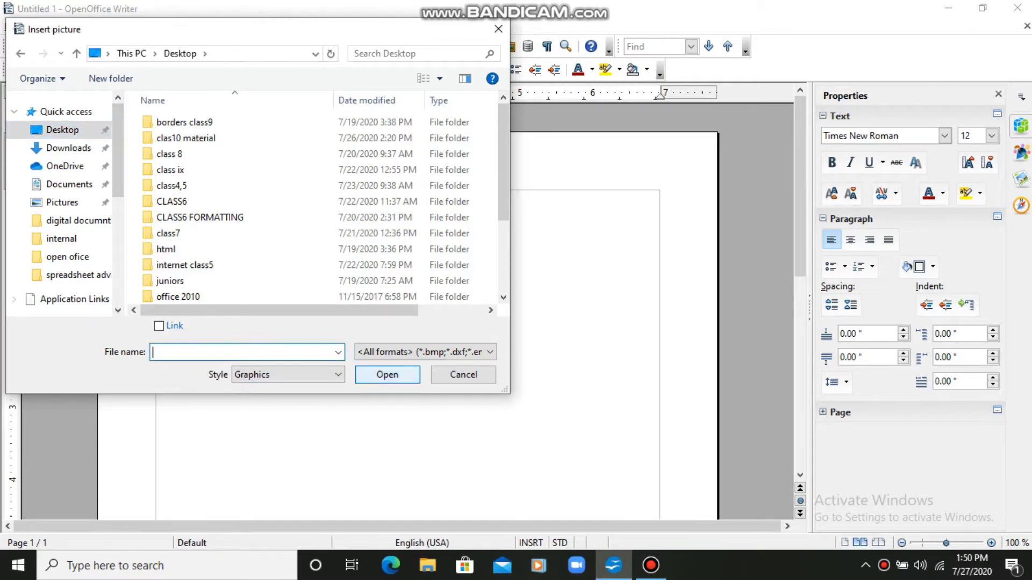
drag(503, 185, 503, 256)
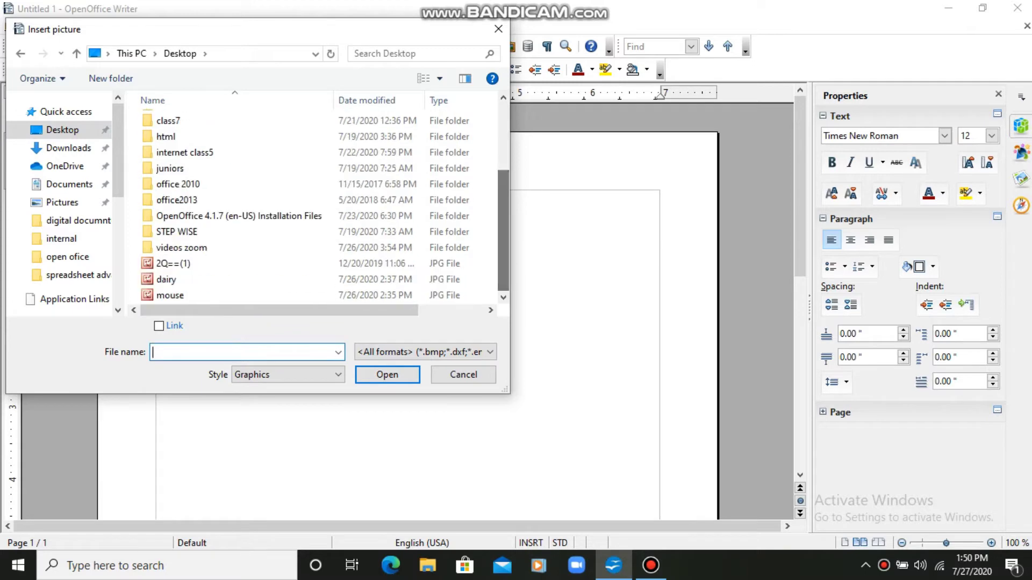
double_click(166, 280)
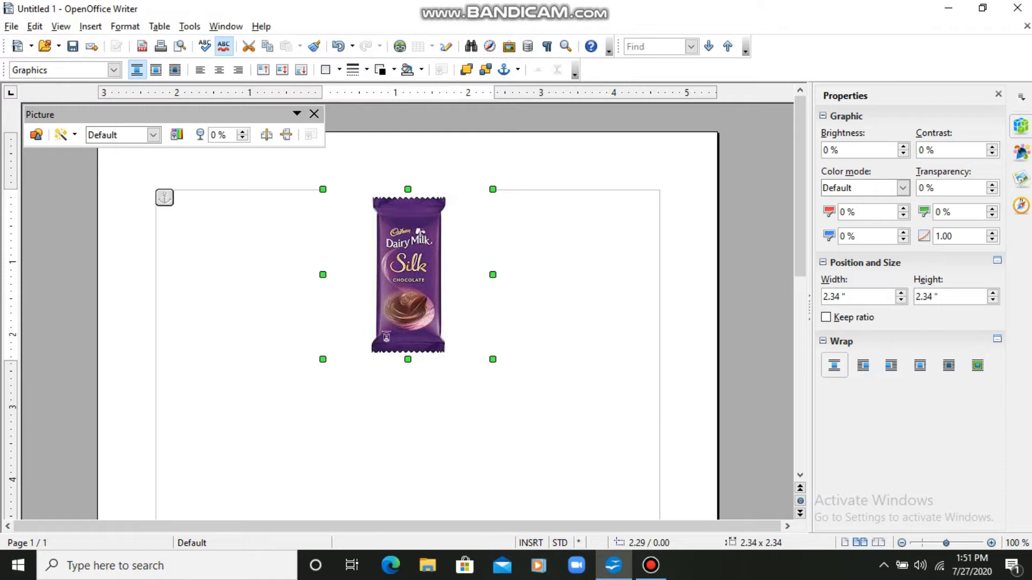
drag(322, 359, 287, 437)
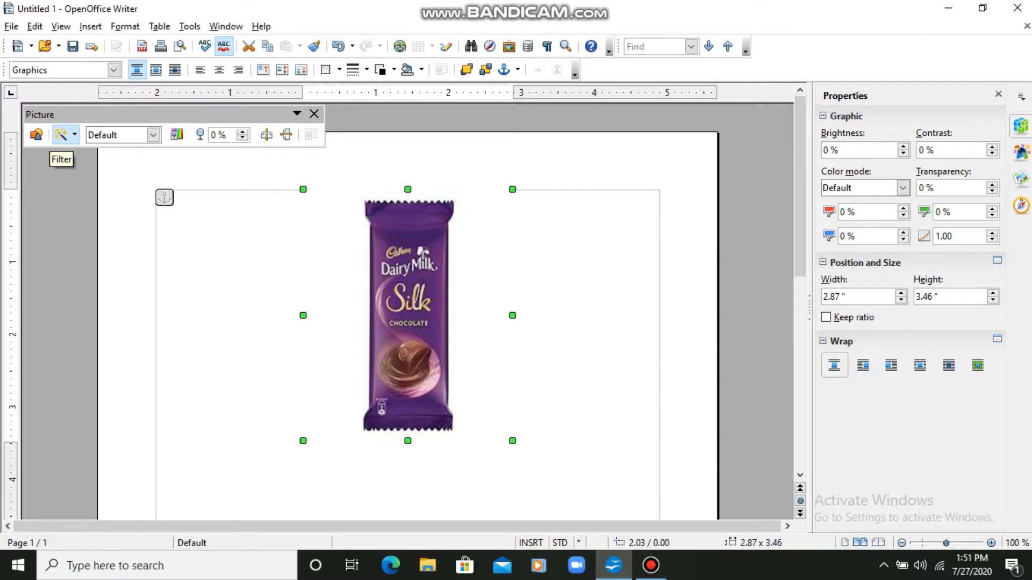
Apply the Invert filter and the Smooth filter to the chocolate bar picture
click(61, 135)
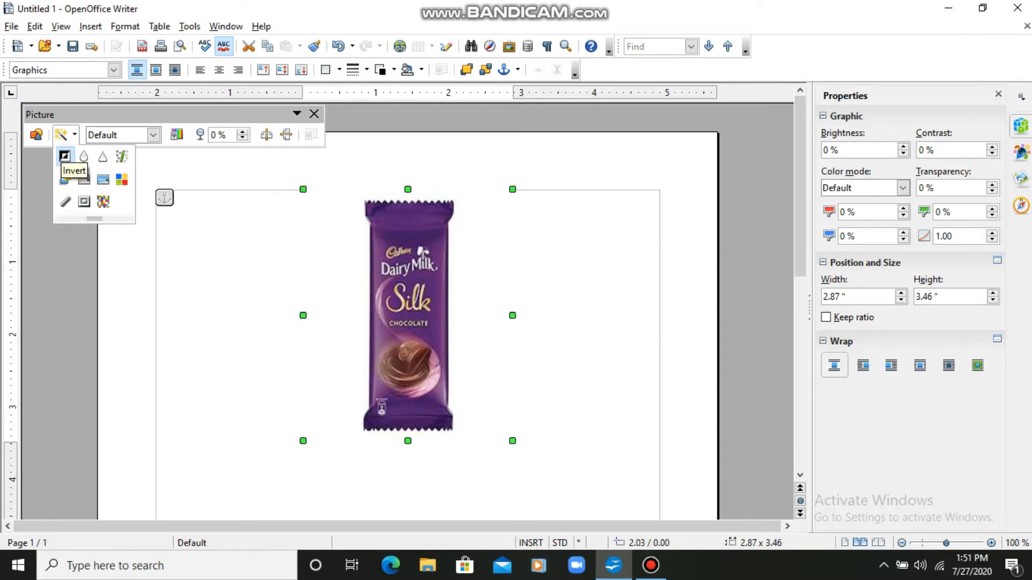
click(64, 155)
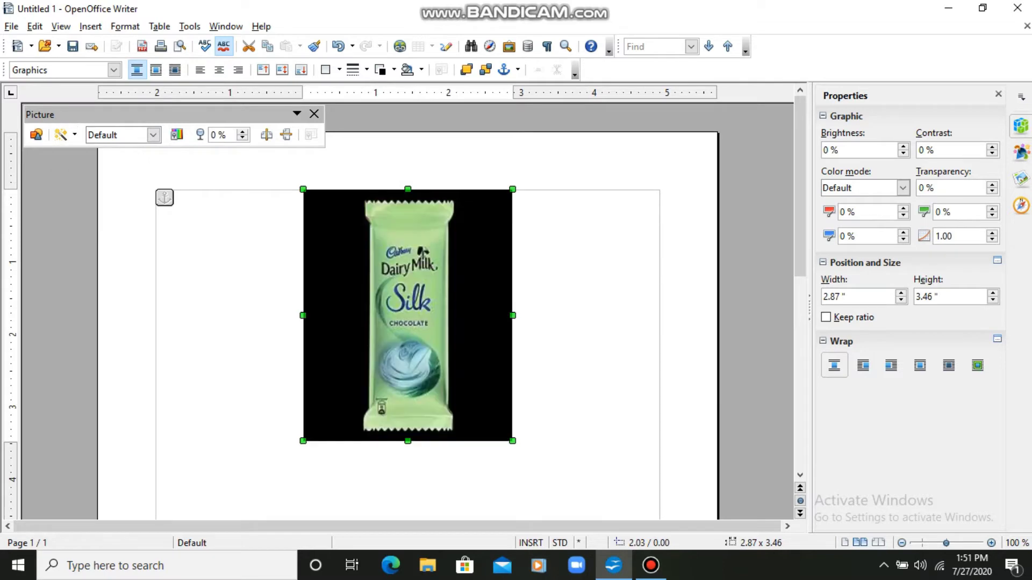
click(60, 135)
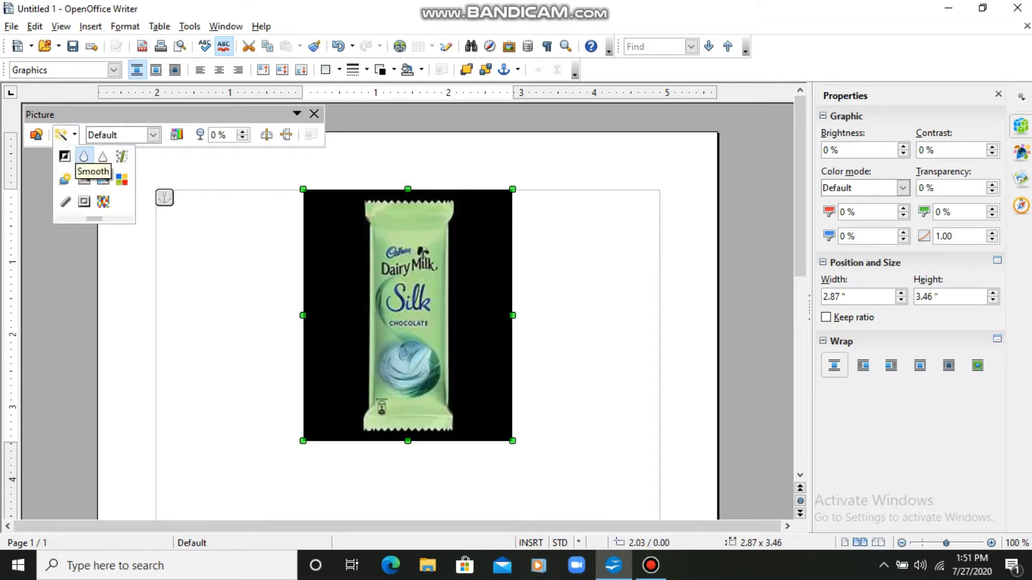
click(83, 156)
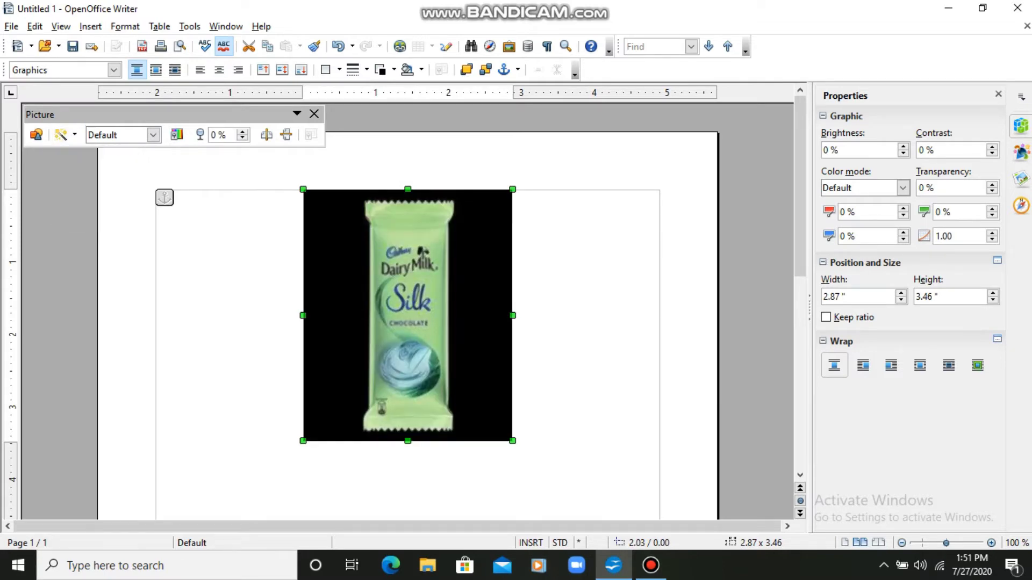
Add the Sharpen filter and the Remove Noise filter to the inverted picture
click(60, 135)
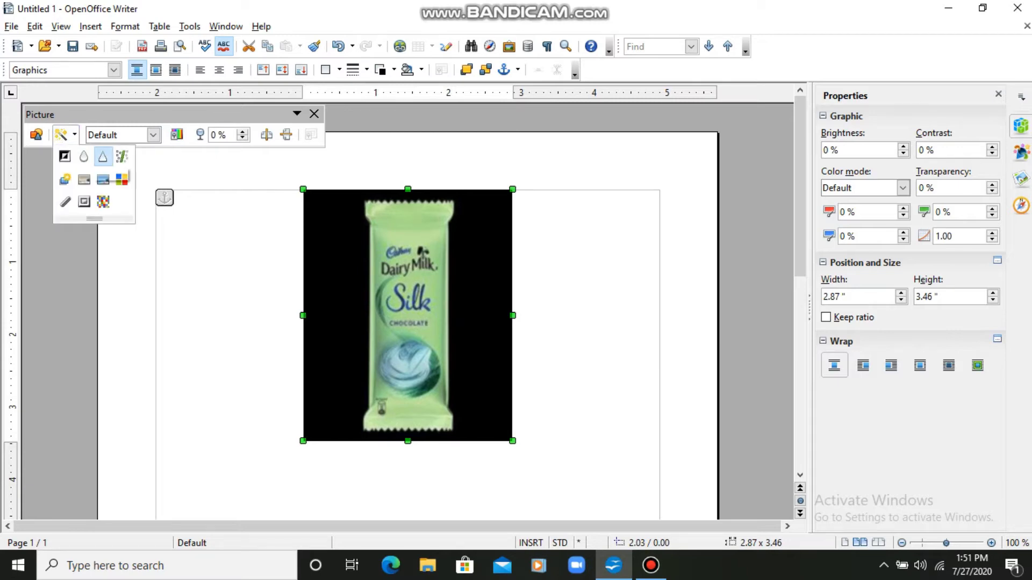
click(103, 155)
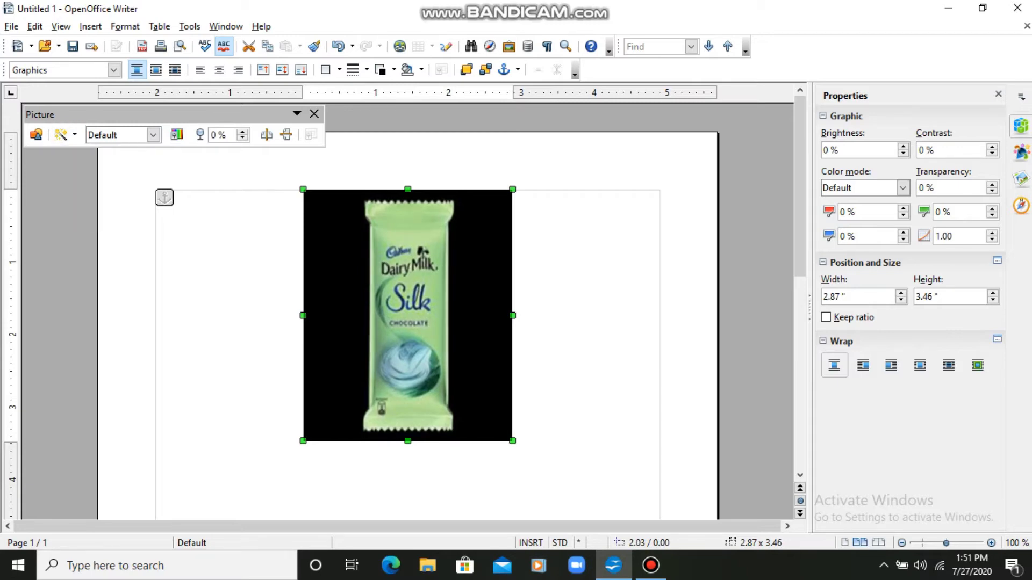
click(61, 135)
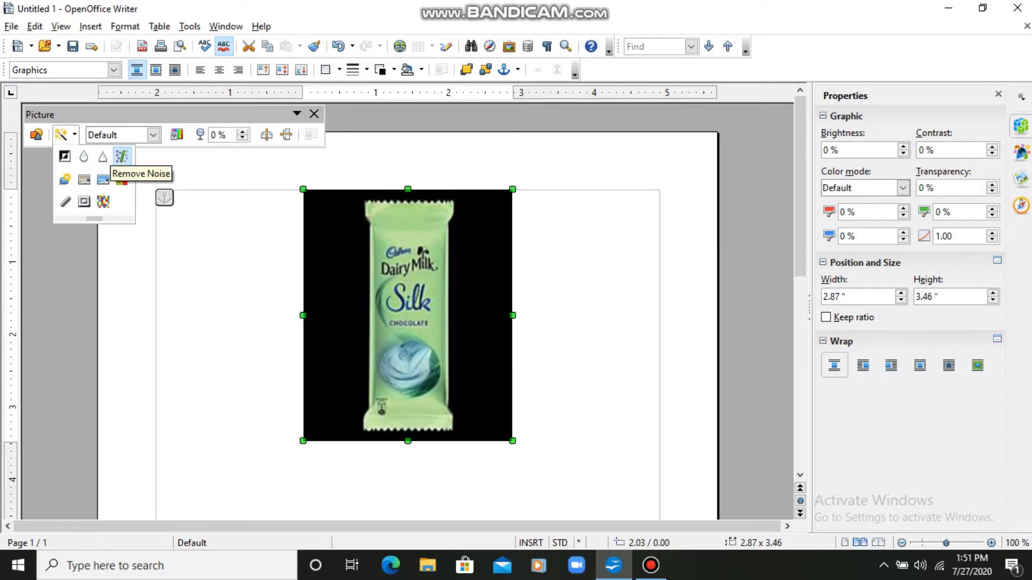
click(122, 155)
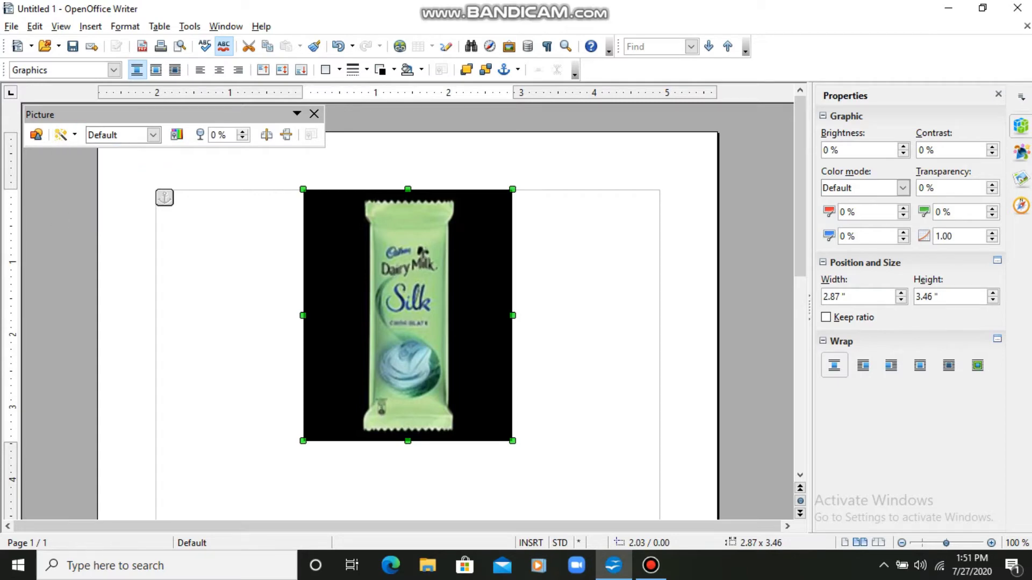
Apply the Solarization filter to the picture with a reduced threshold value
click(60, 135)
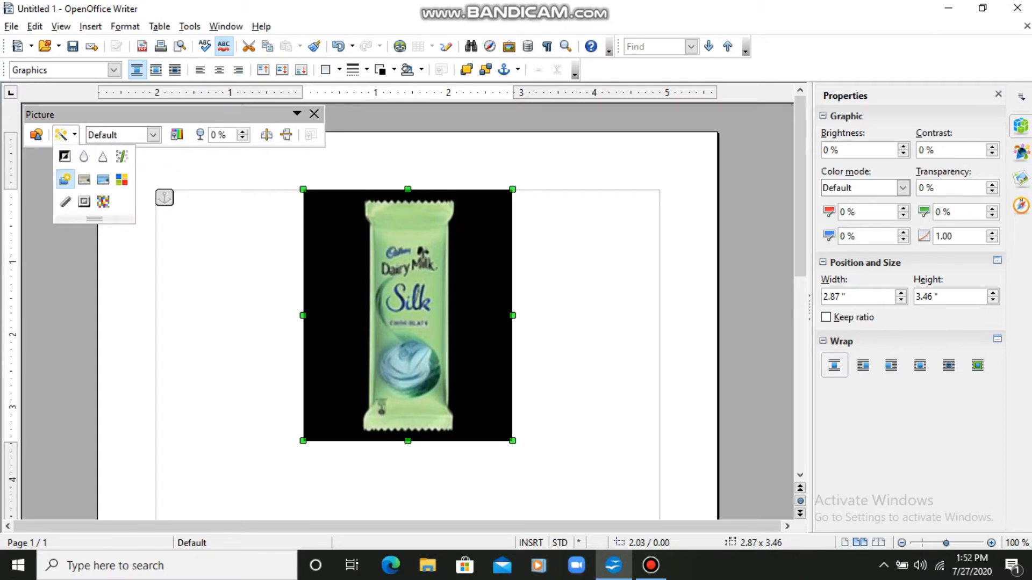
click(65, 179)
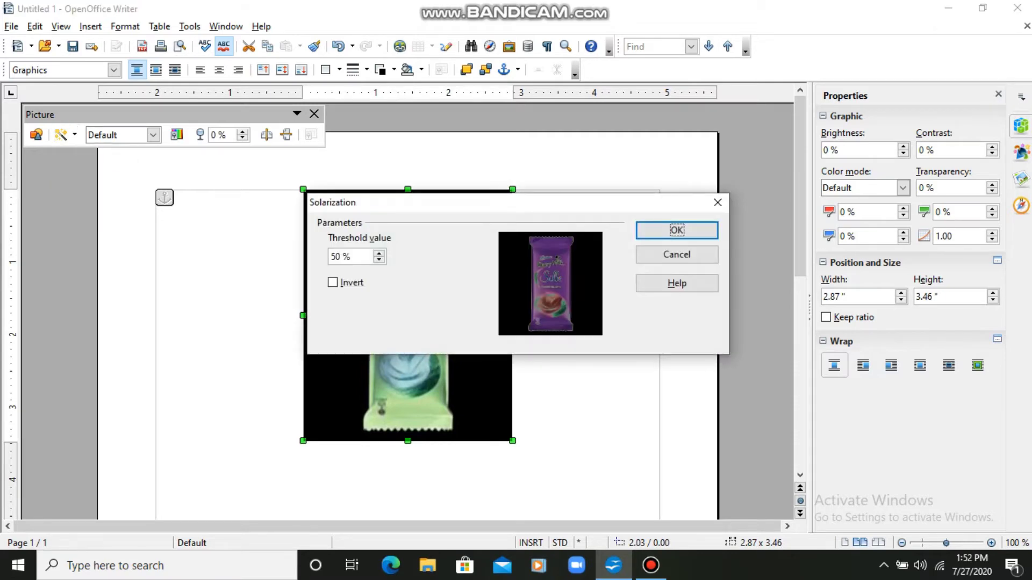
click(379, 260)
click(379, 260)
click(379, 260)
double_click(379, 261)
click(379, 260)
click(379, 261)
click(379, 261)
click(379, 261)
double_click(379, 261)
key(Return)
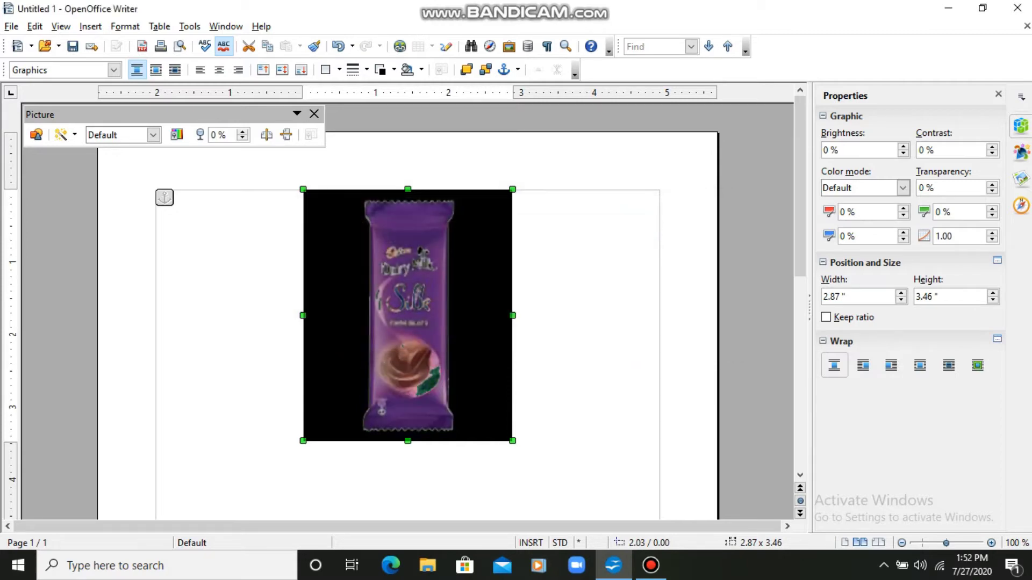
Apply the Mosaic filter to the picture with a tile width and height of 4 pixels
click(154, 135)
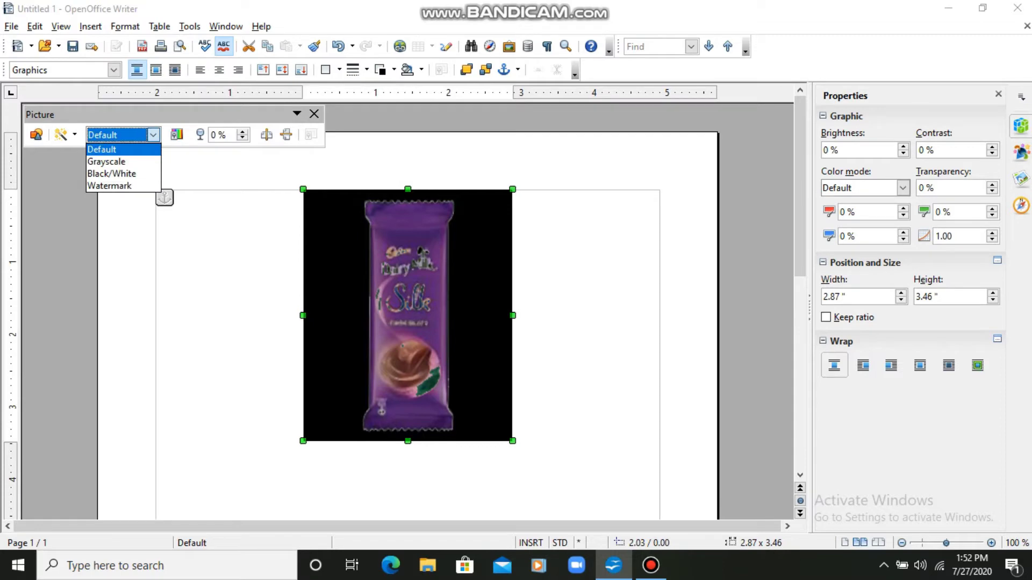
click(74, 134)
click(74, 134)
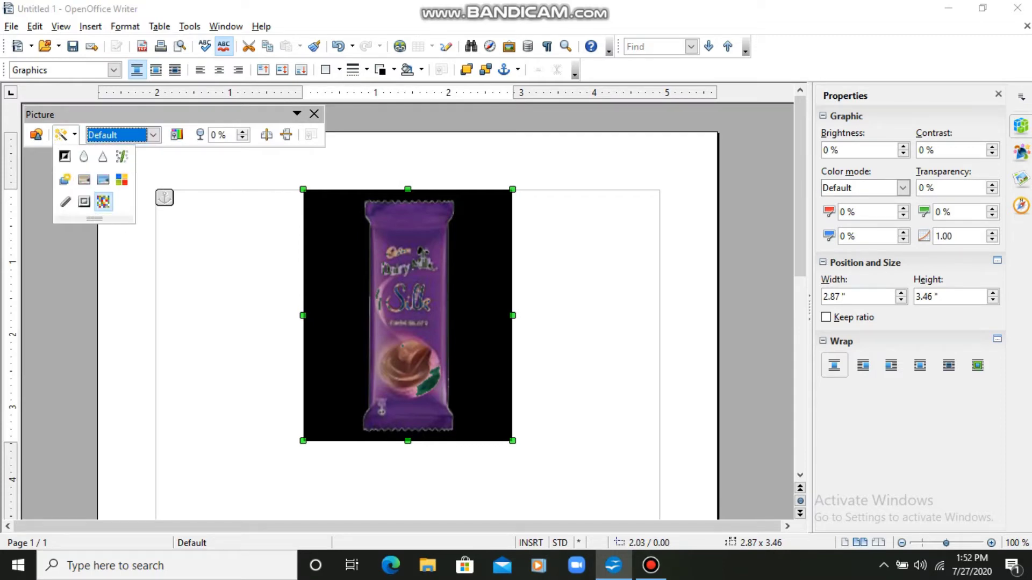
click(103, 201)
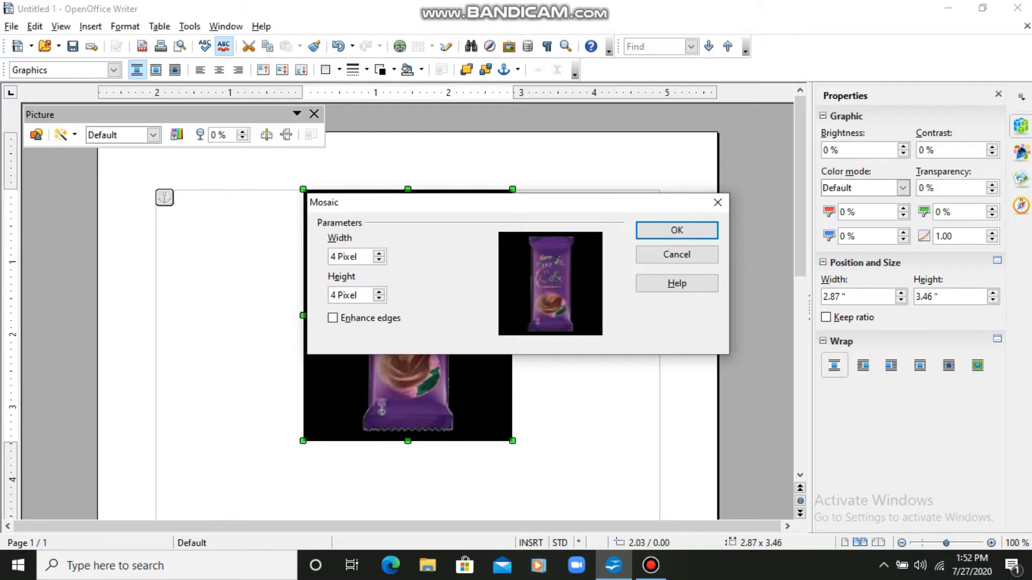
key(Return)
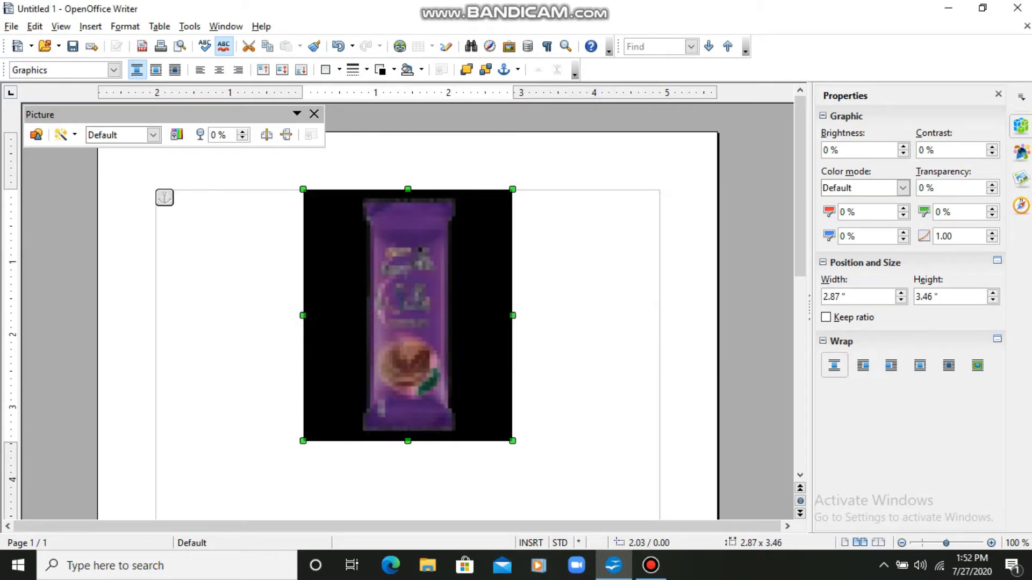
Undo all the filters applied to the picture, back to the original purple chocolate bar
key(ctrl+z)
key(ctrl+z)
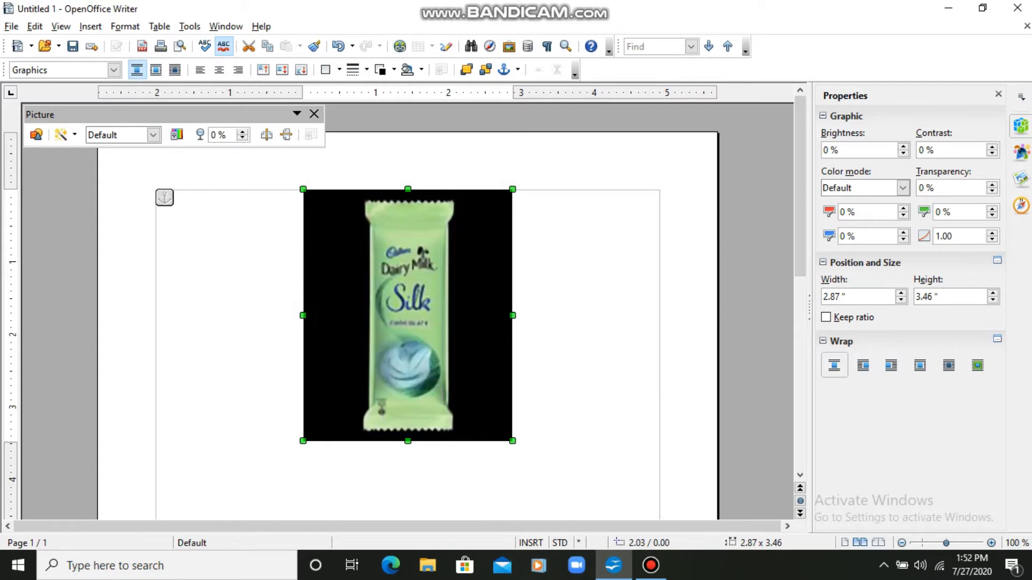
key(ctrl+z)
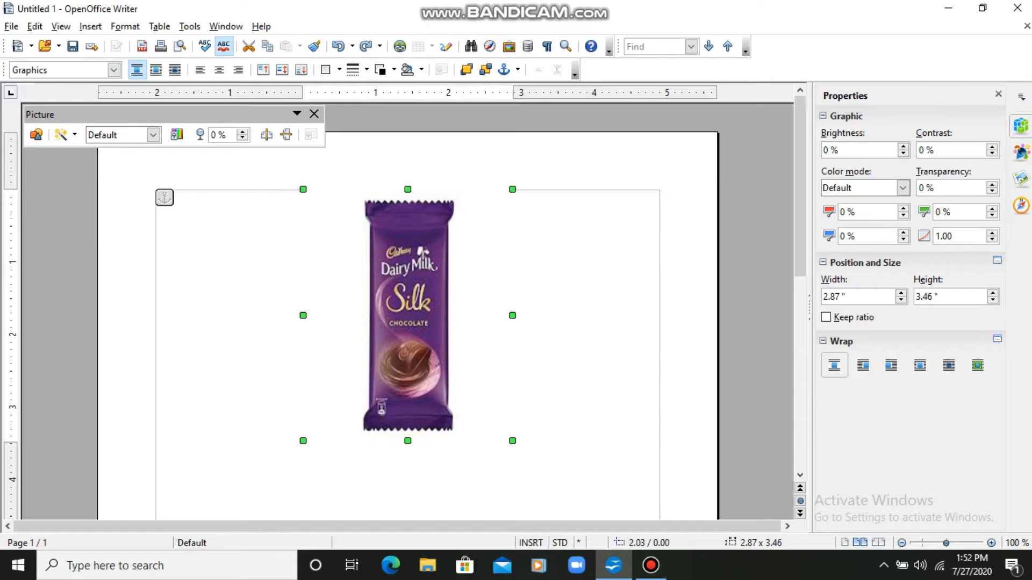
Try the Watermark graphics mode on the picture, followed by the Black/White mode
click(154, 135)
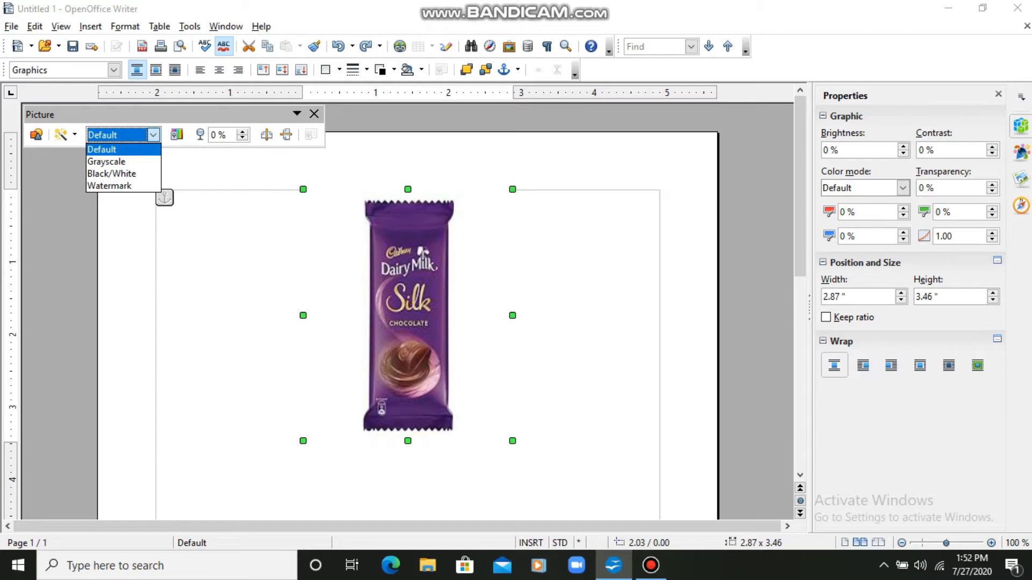
key(Down)
key(Return)
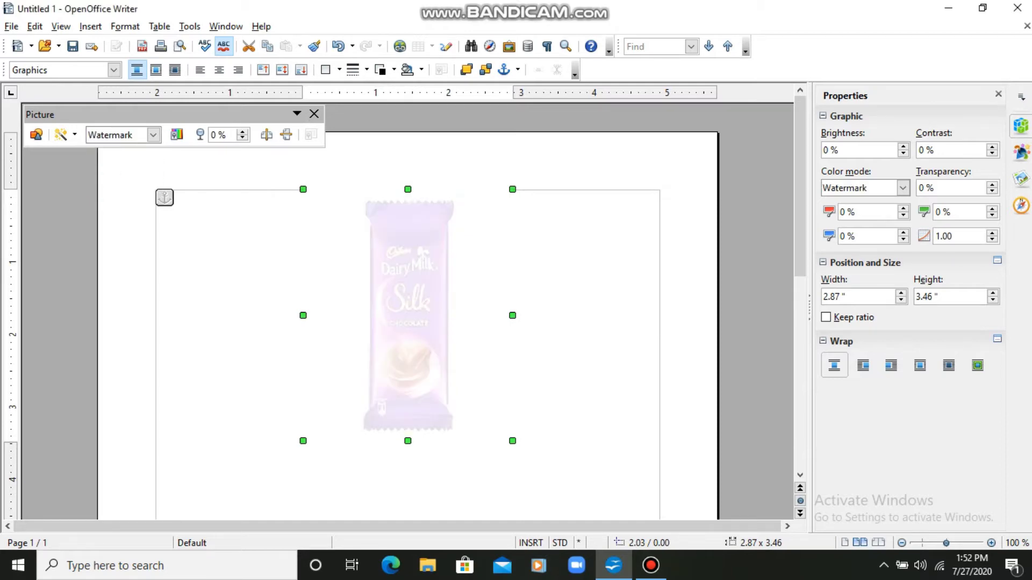
click(153, 135)
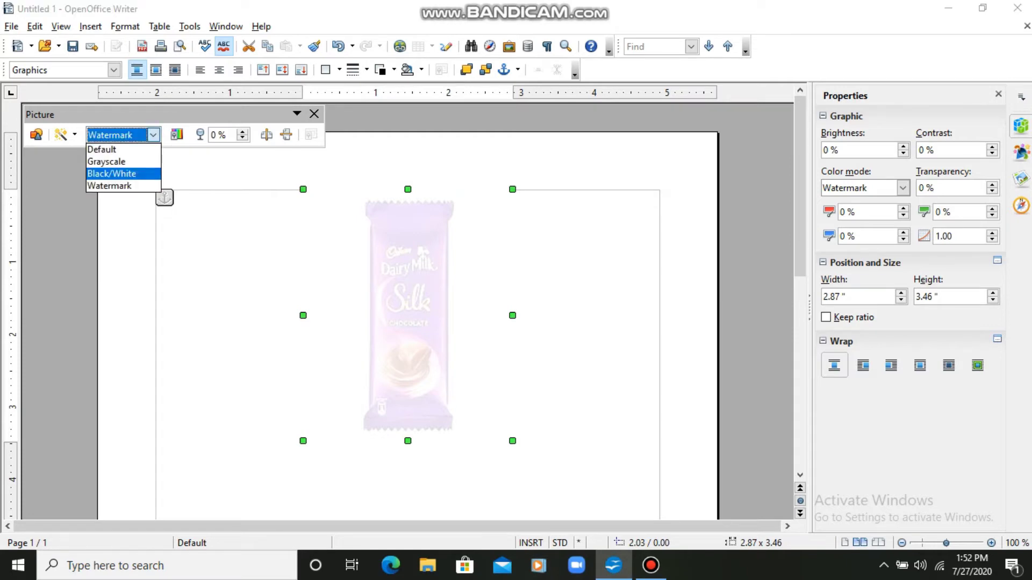
click(112, 173)
Set the picture's graphics mode to Grayscale and briefly view the color adjustment settings
click(153, 135)
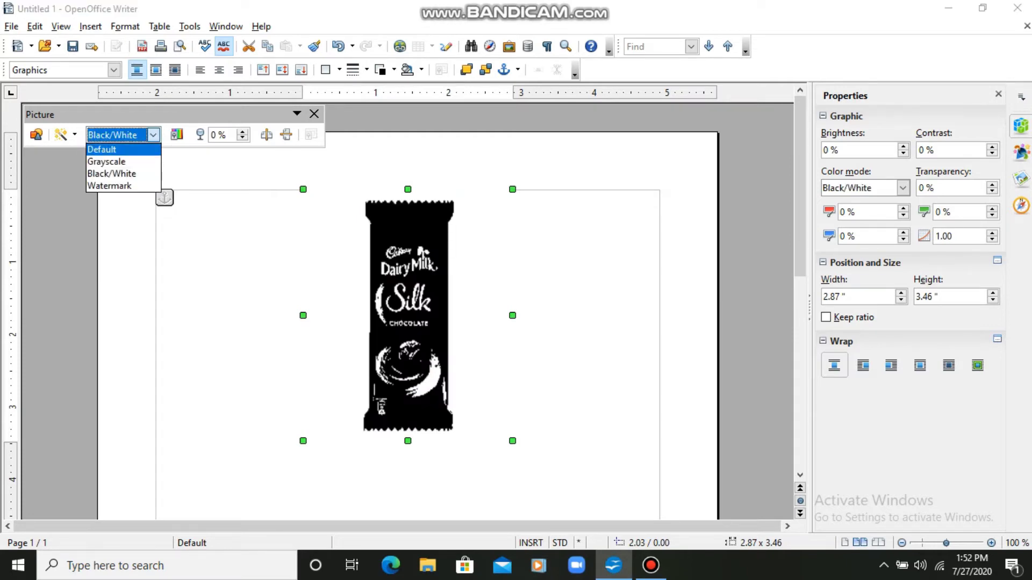
key(Down)
key(Return)
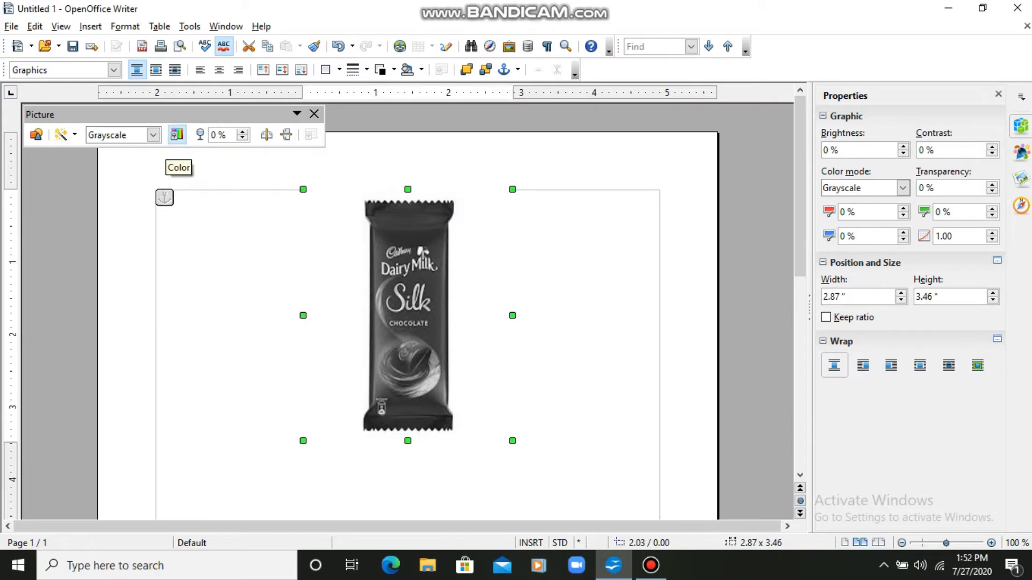
click(177, 135)
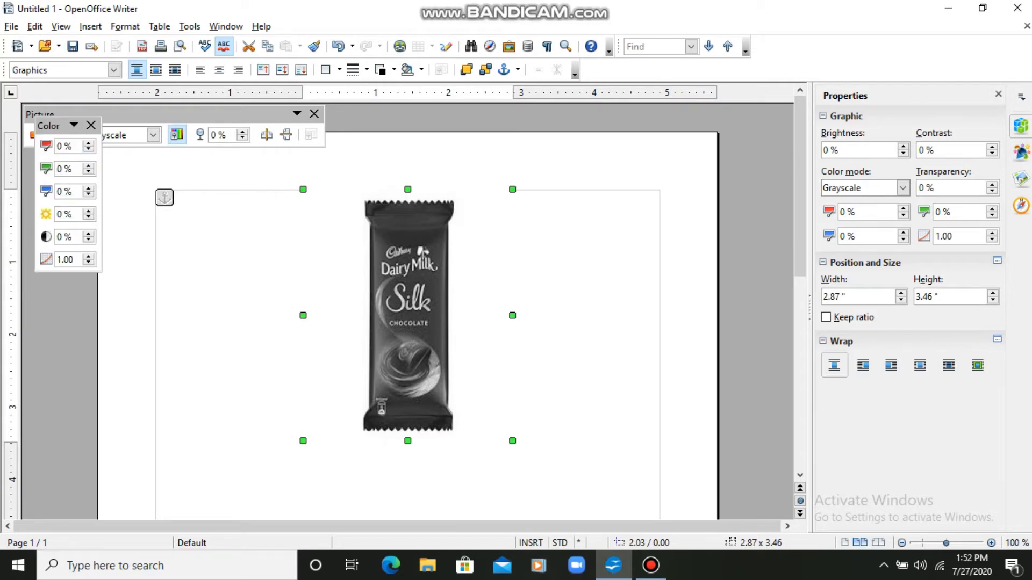
click(91, 125)
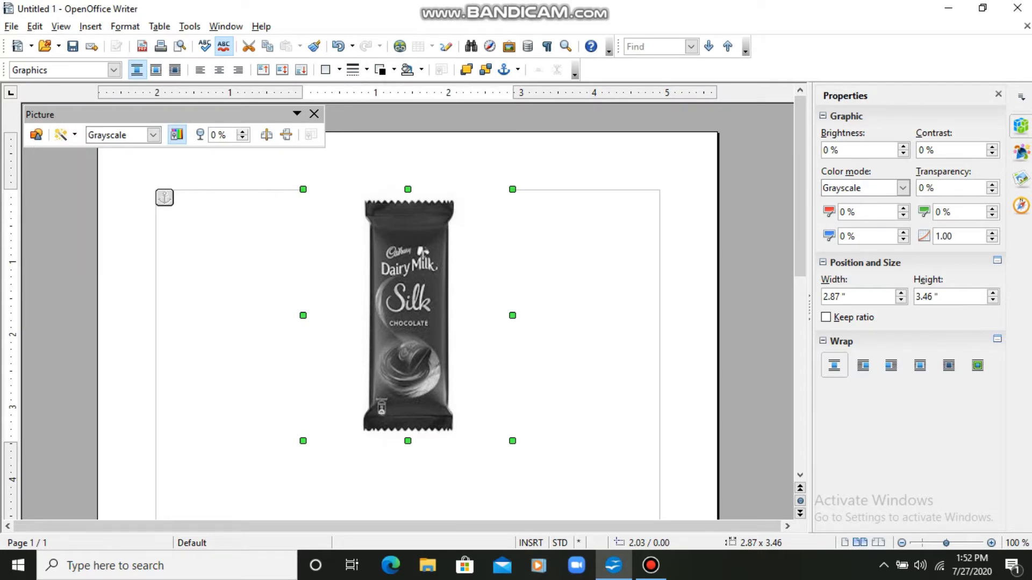
Undo the graphics mode changes on the picture, back to the Default mode with its original colors
key(ctrl+z)
key(ctrl+z)
key(ctrl+z)
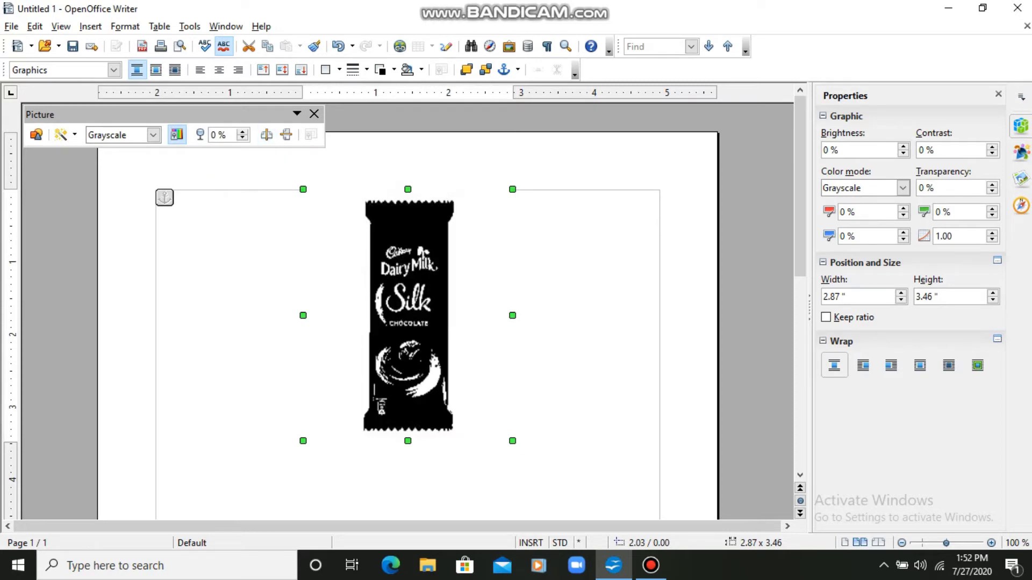
key(ctrl+z)
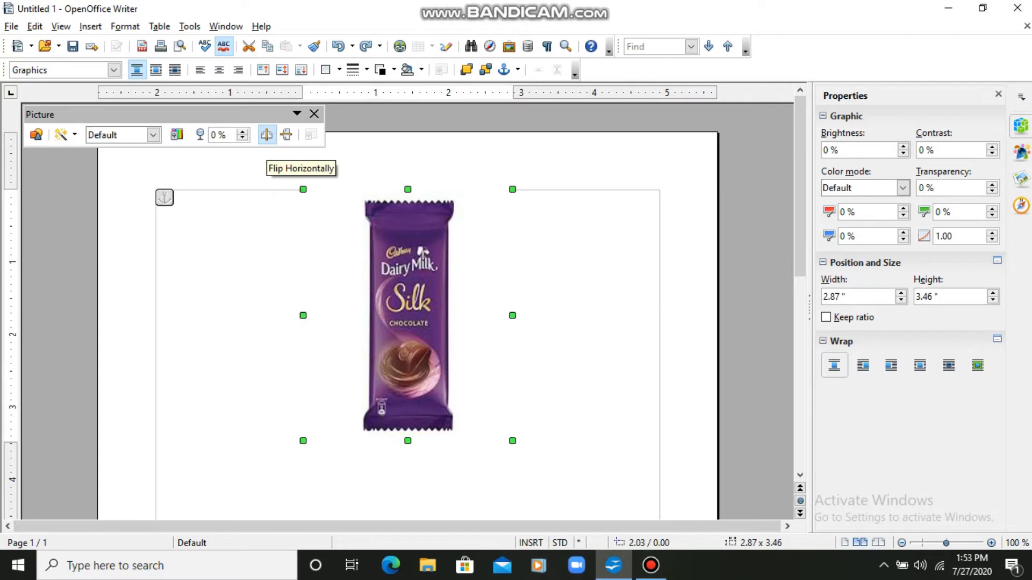
Try flipping the picture horizontally and vertically, and reverse both flips to restore its original orientation
click(265, 134)
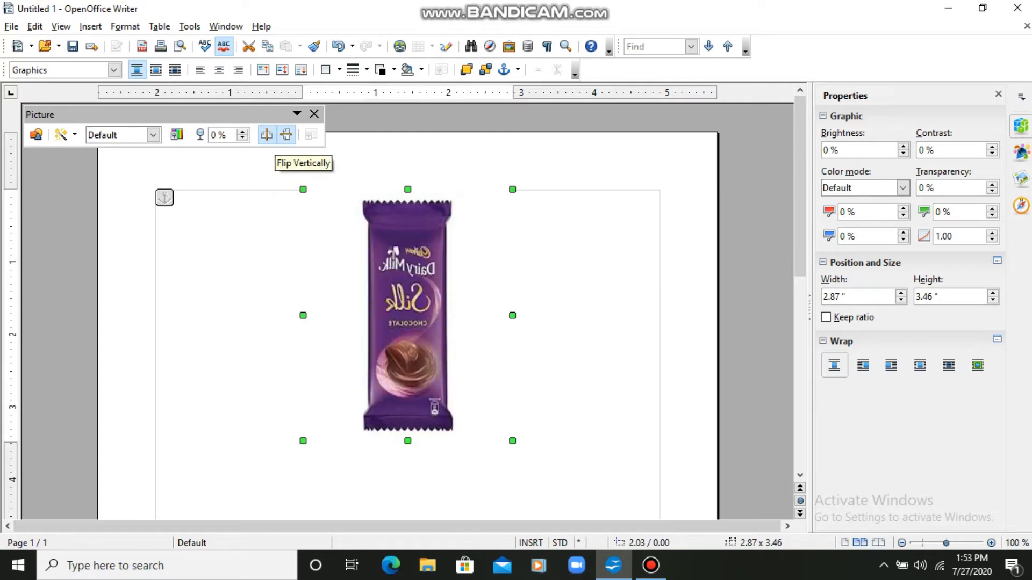
click(287, 134)
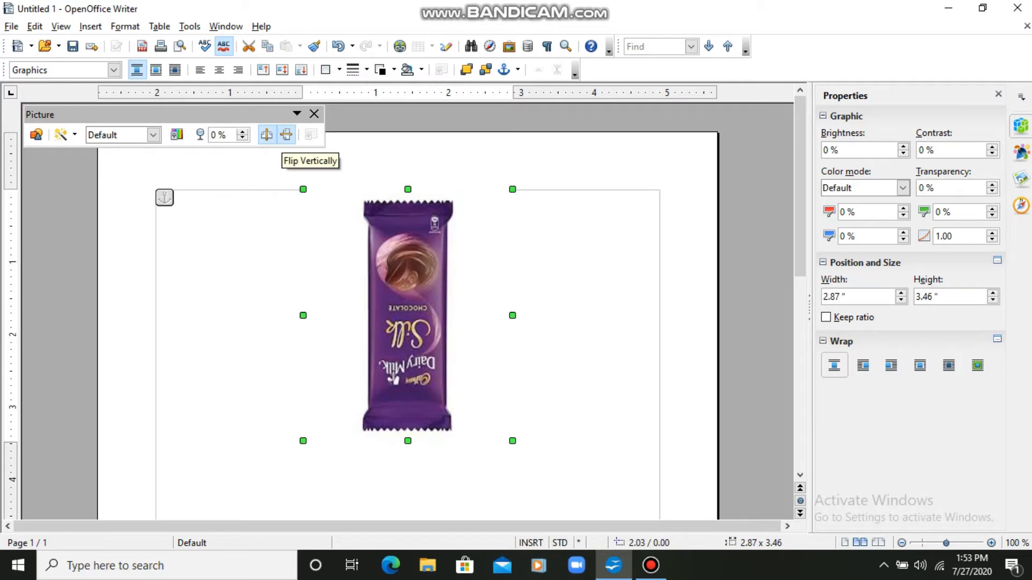
click(286, 134)
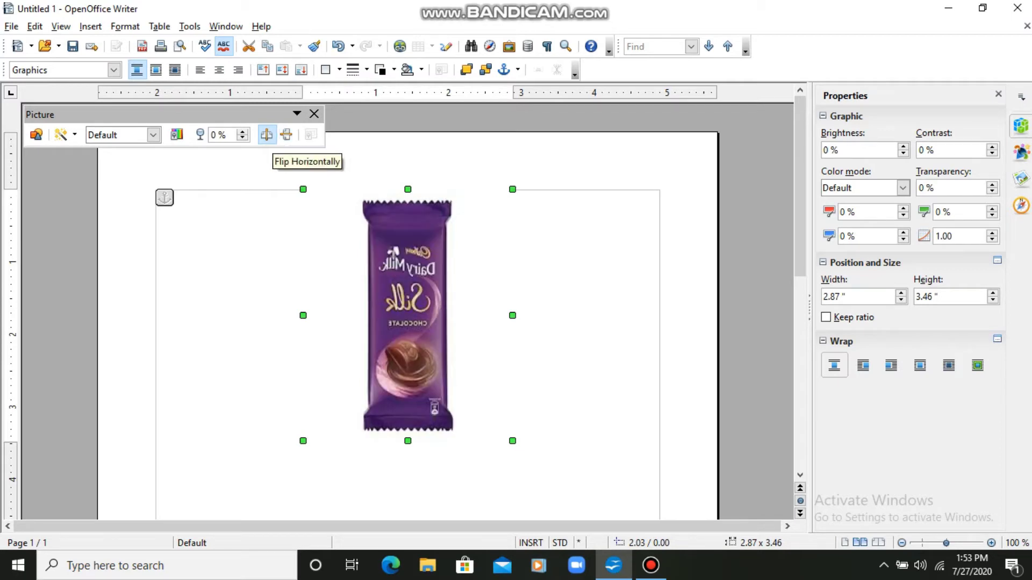
click(266, 135)
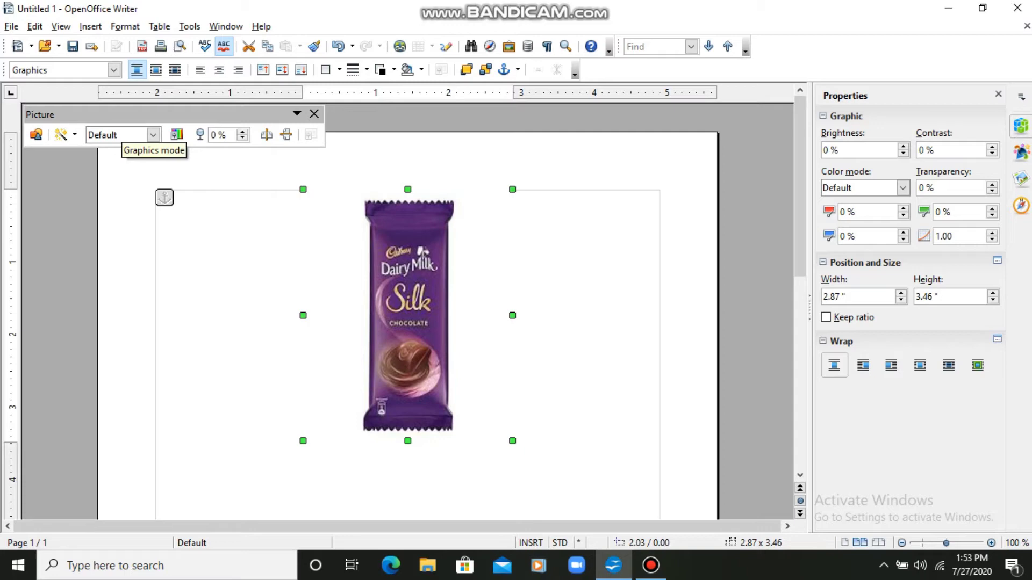
Set the picture's transparency to 28%, keeping the Default graphics mode
click(154, 134)
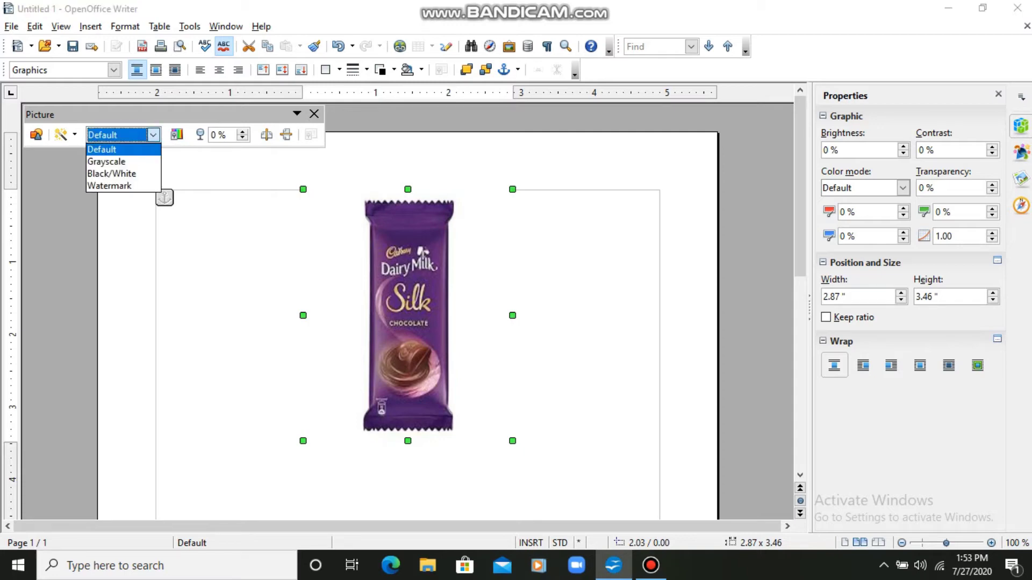
key(Escape)
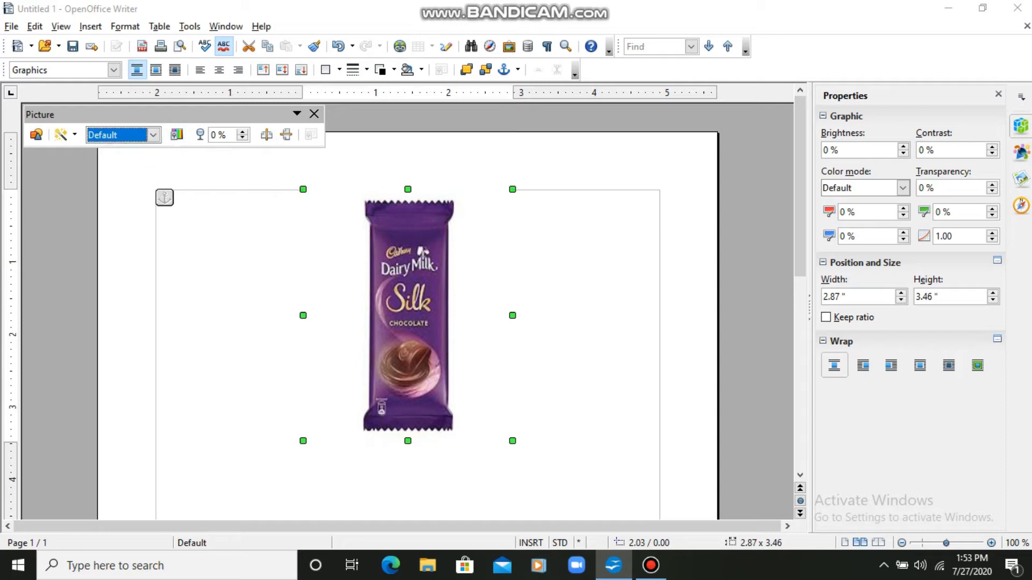
click(214, 135)
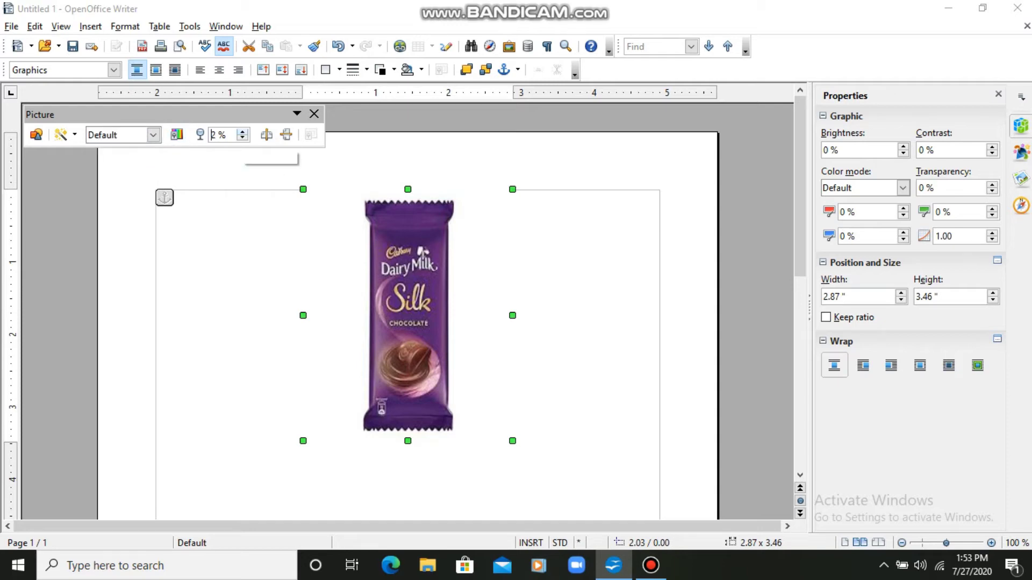
key(Up)
key(Up)
key(Up)
key(Up)
key(Up)
key(Up)
key(Up)
key(Up)
key(Up)
key(Up)
key(Up)
key(Up)
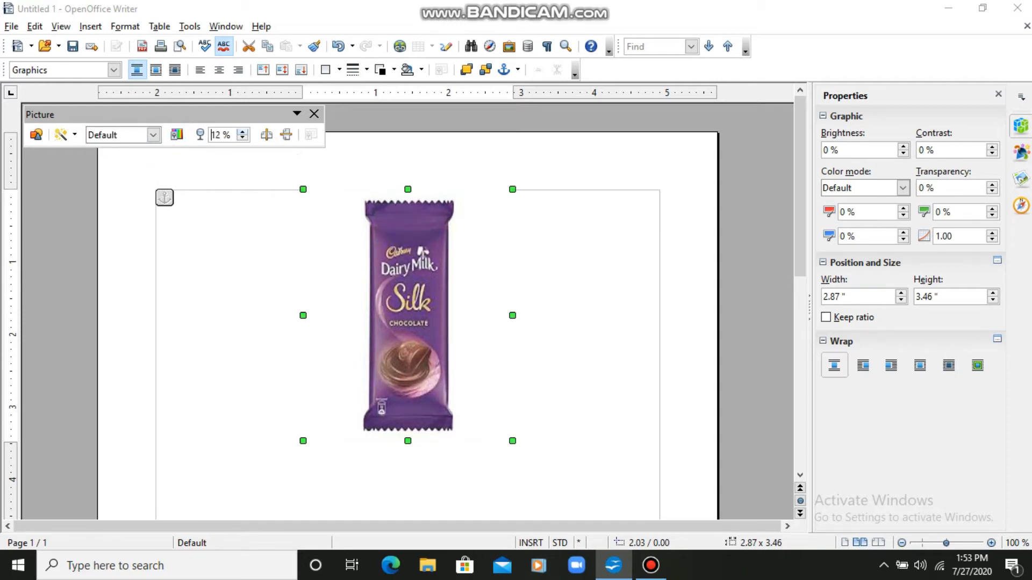
key(Up)
key(Up)
key(Up)
key(Up)
key(Up)
key(Up)
key(Up)
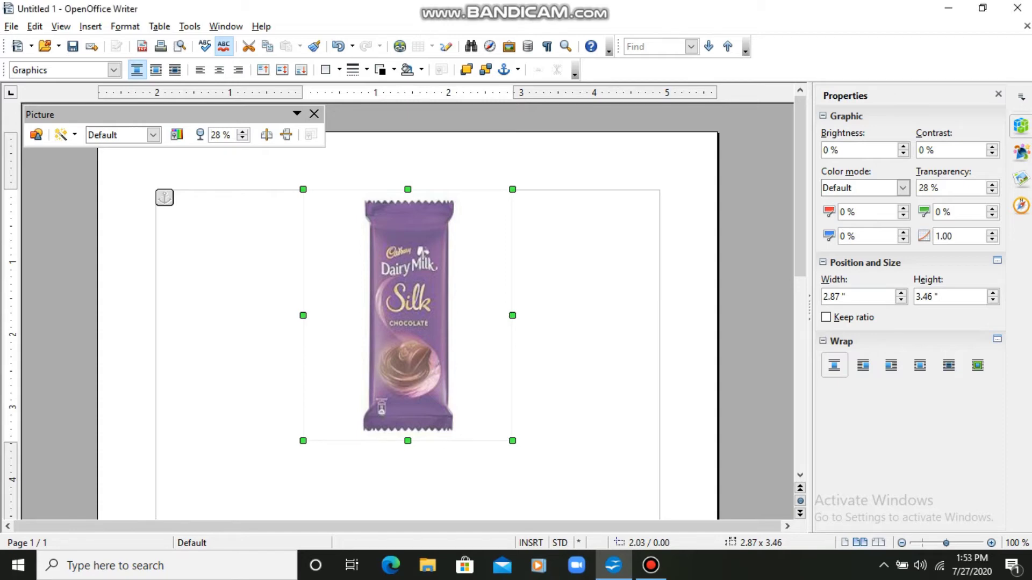
Open the scanner source selection for inserting a scanned picture
click(90, 27)
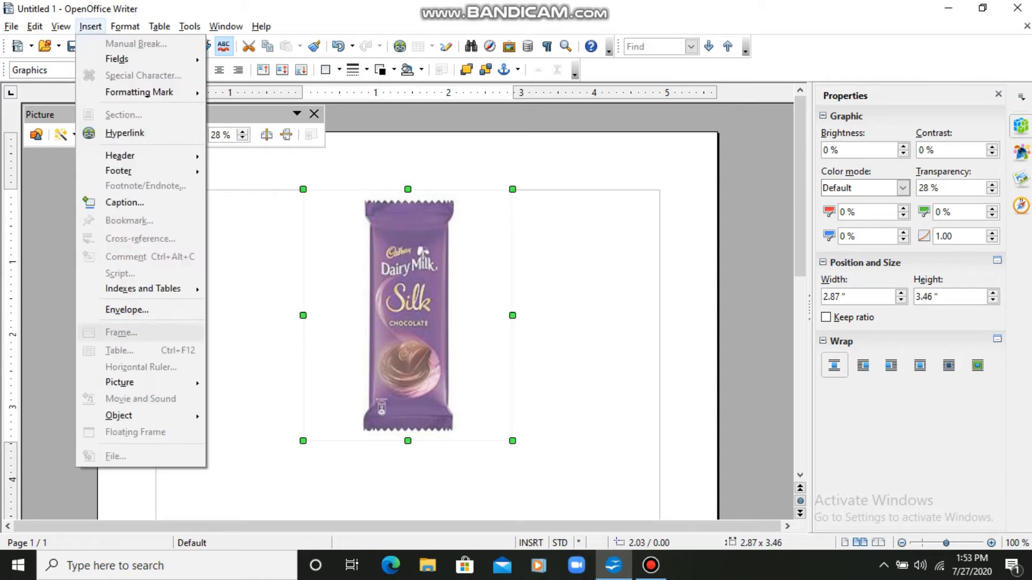
mouse_move(120, 382)
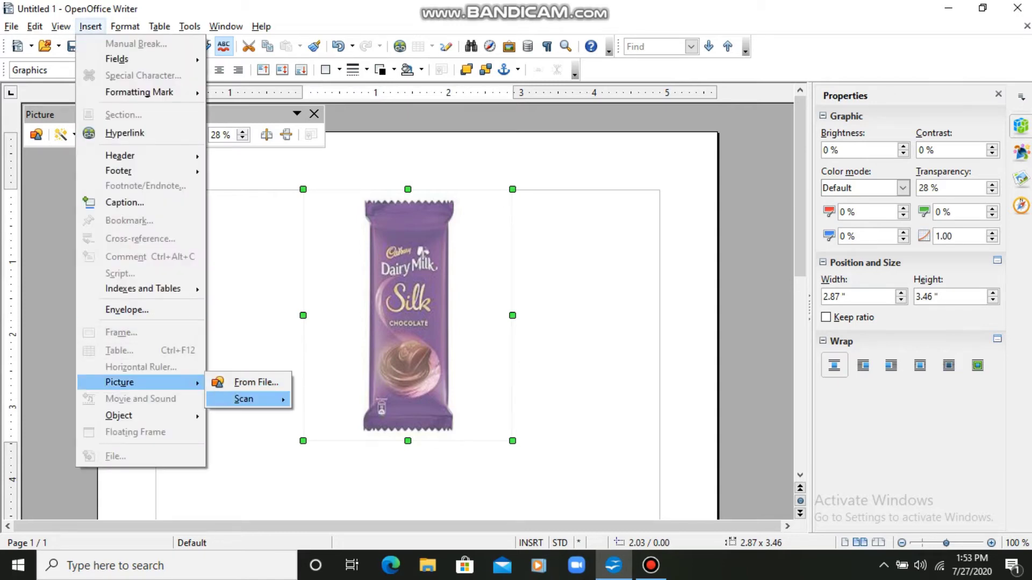
mouse_move(243, 399)
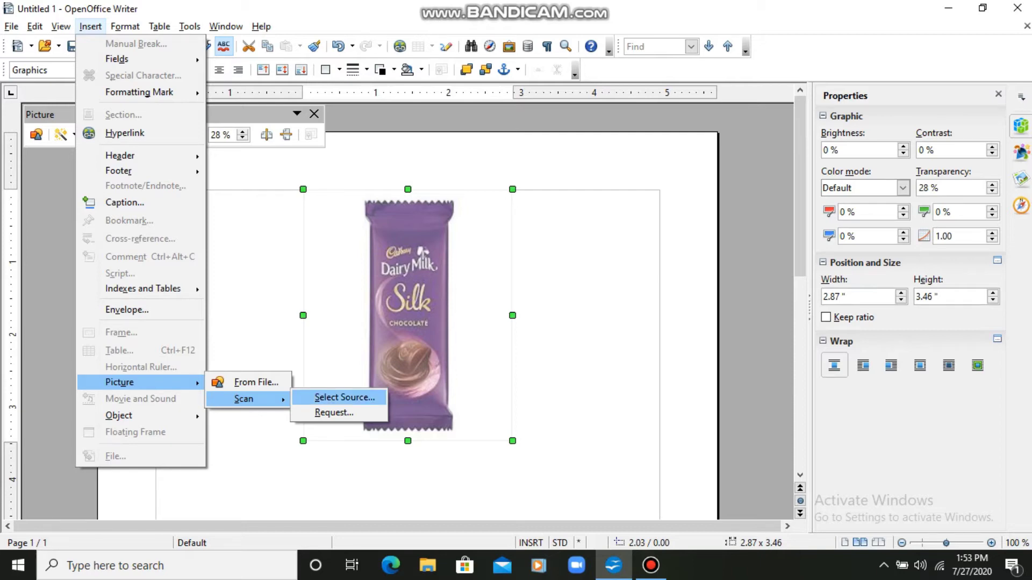
key(Return)
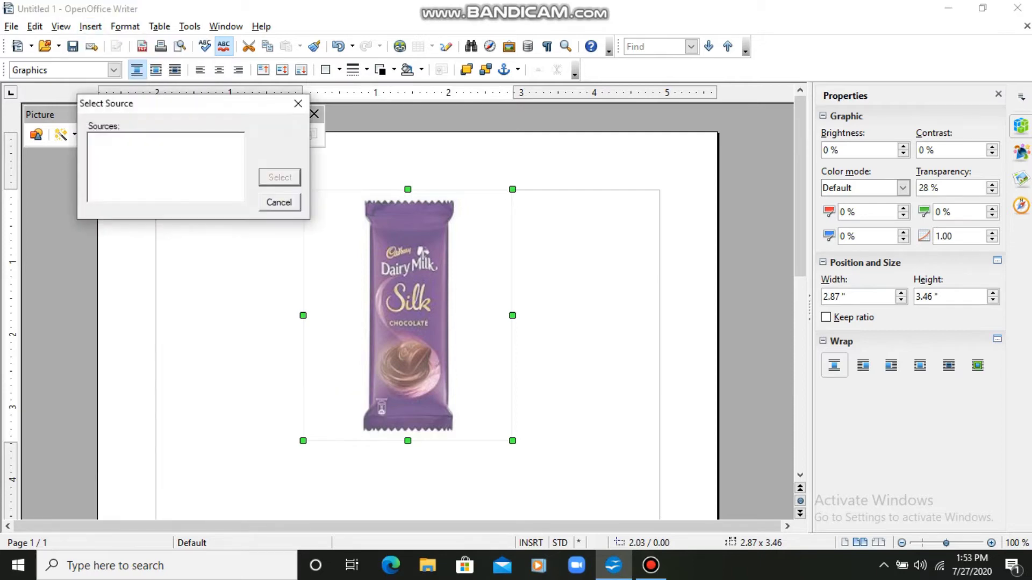
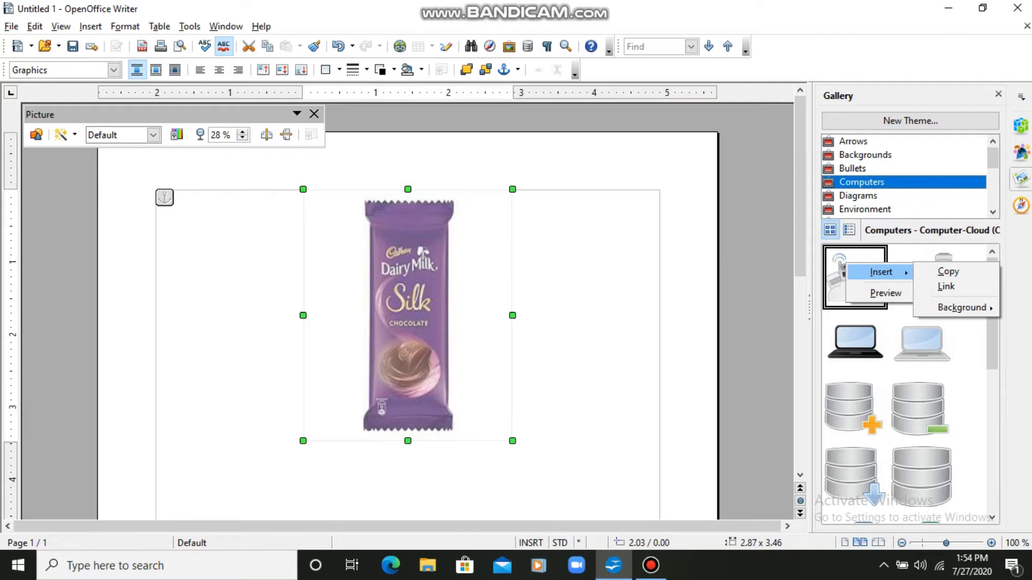
Insert a copy of the Computer-Cloud image from the Gallery's Computers theme in place of the selected picture
key(Right)
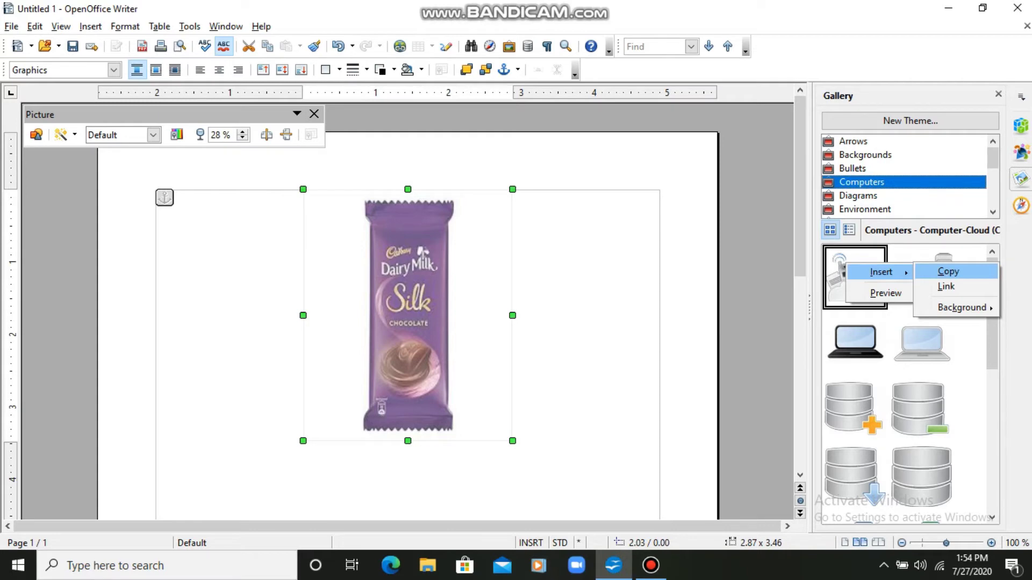
key(Return)
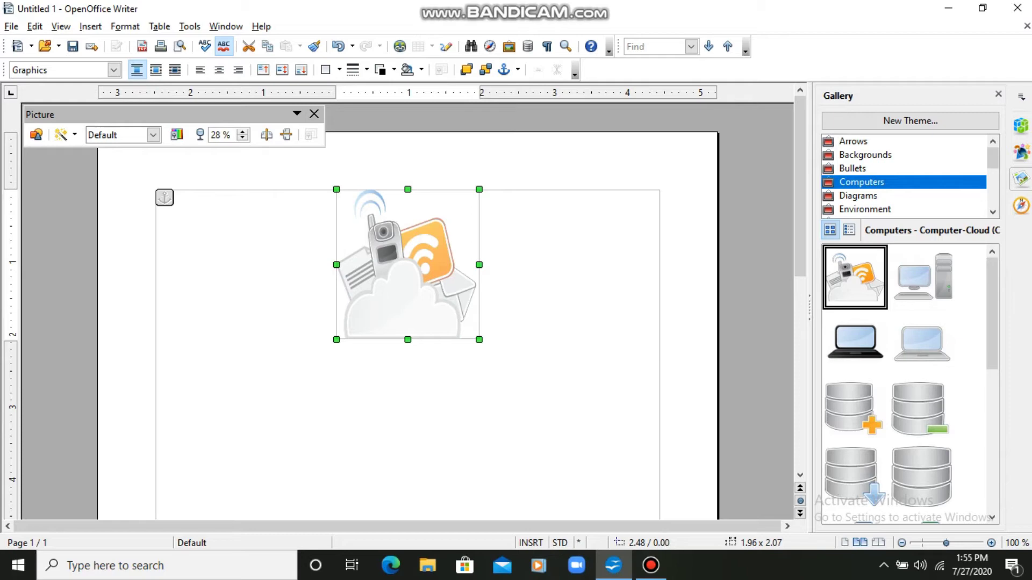
Examine the available ways of inserting a picture, from a file or from a scanner
click(90, 26)
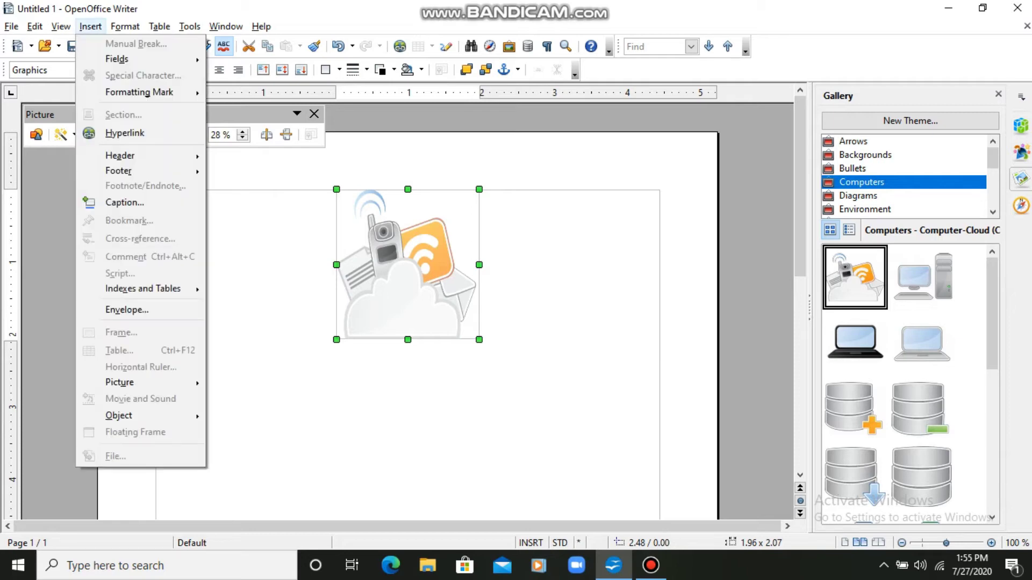
mouse_move(139, 382)
key(Right)
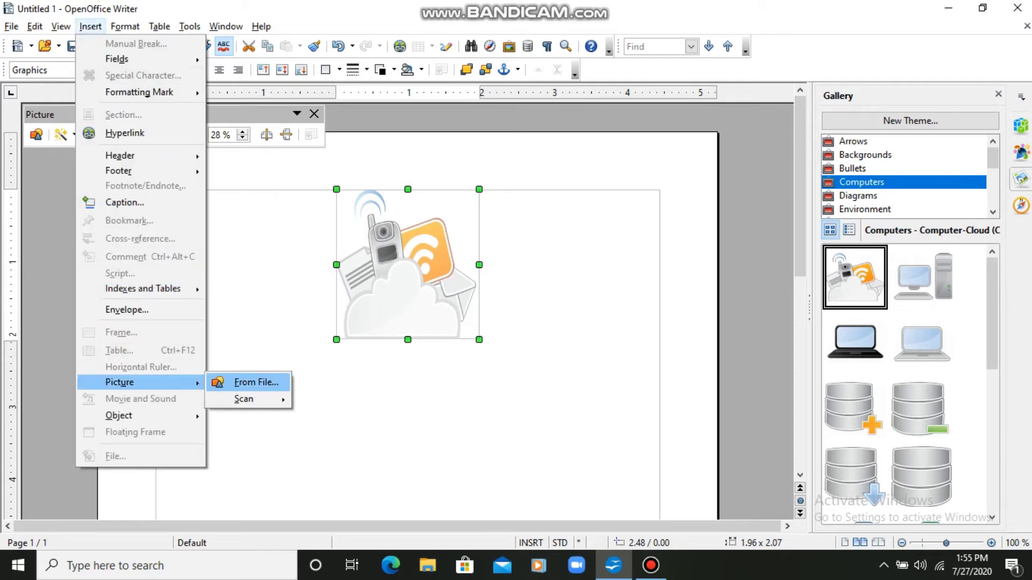
key(Down)
key(Up)
key(Escape)
key(Escape)
key(Escape)
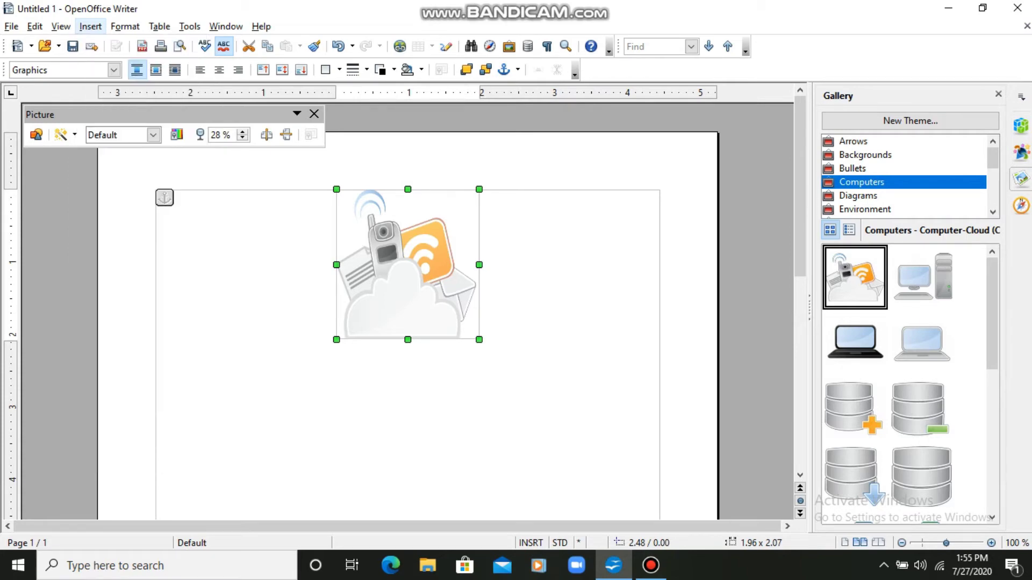
Enlarge the Computer-Cloud picture to about 2.61 by 3.20 inches
drag(337, 340, 287, 424)
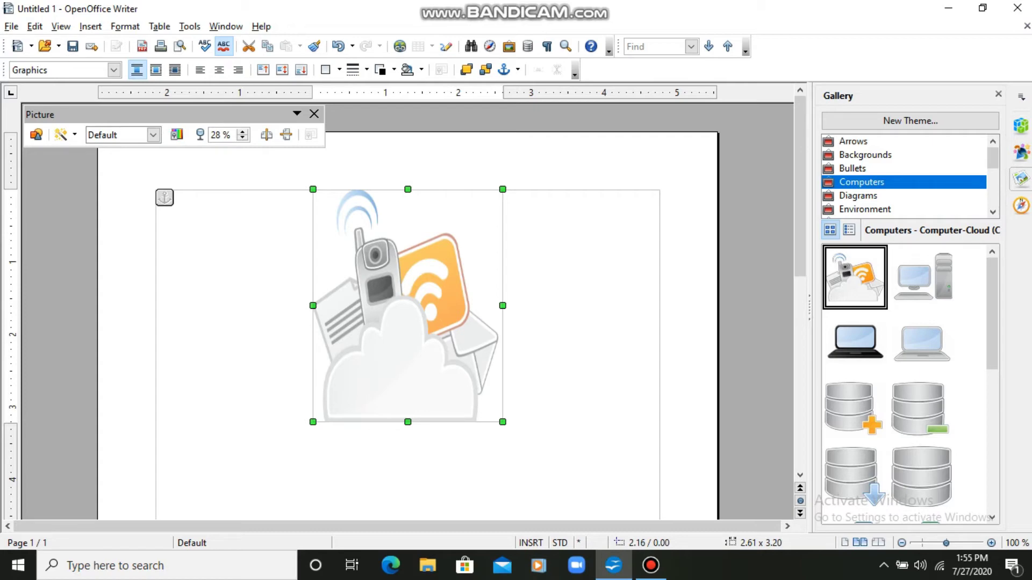
Try deleting the Computer-Cloud picture, and undo the deletion
right_click(408, 241)
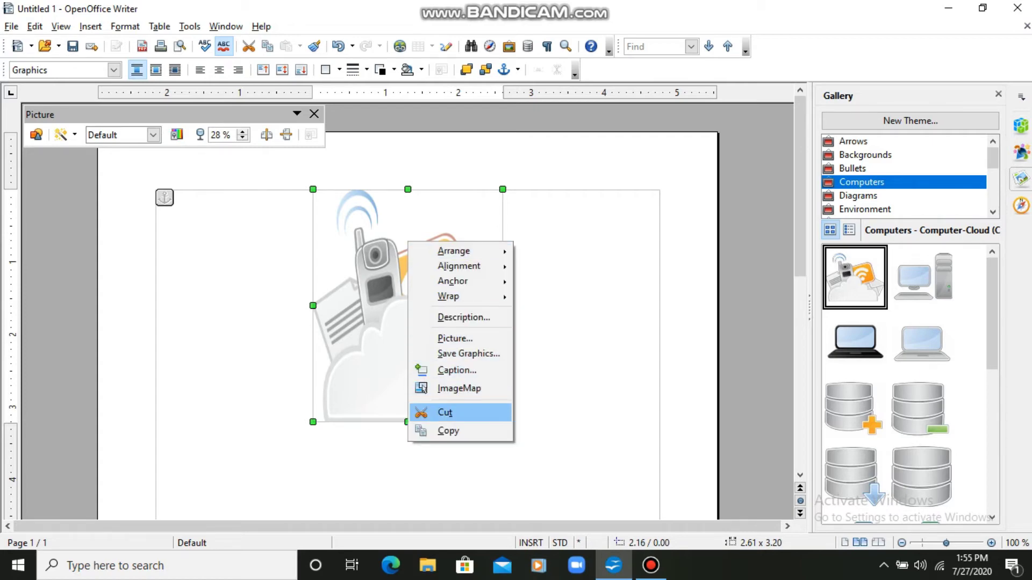
key(Escape)
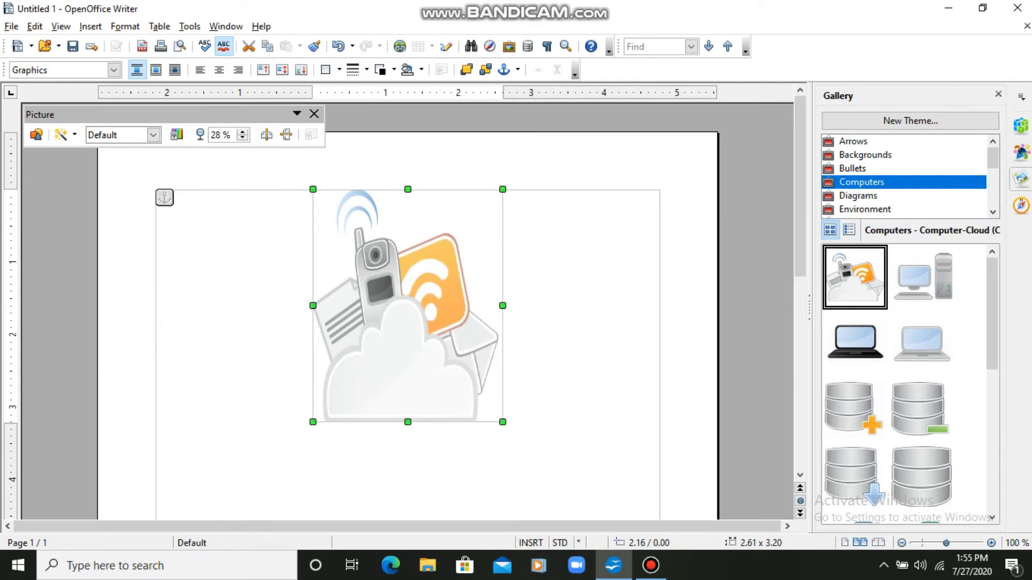
key(Delete)
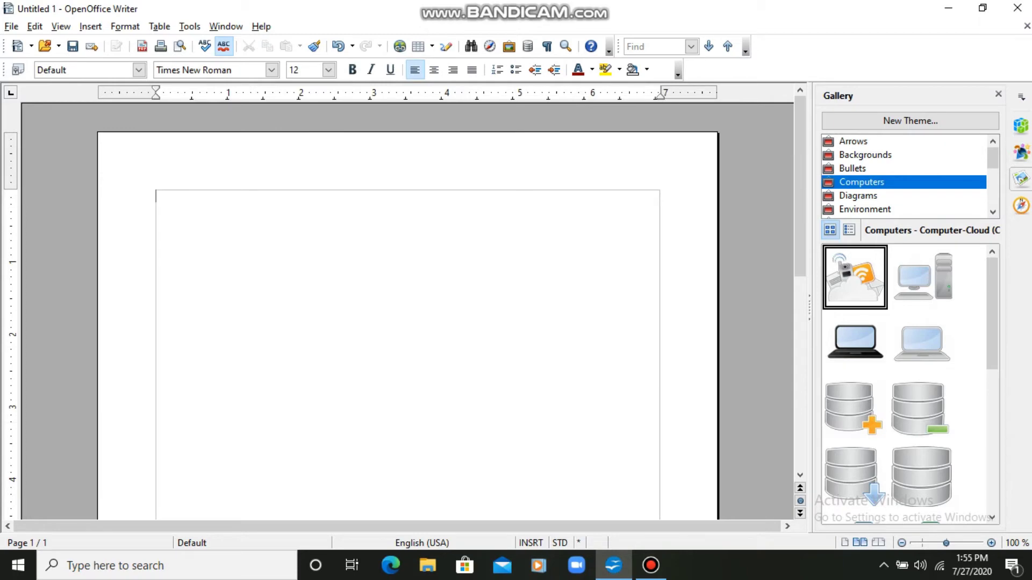
key(ctrl+z)
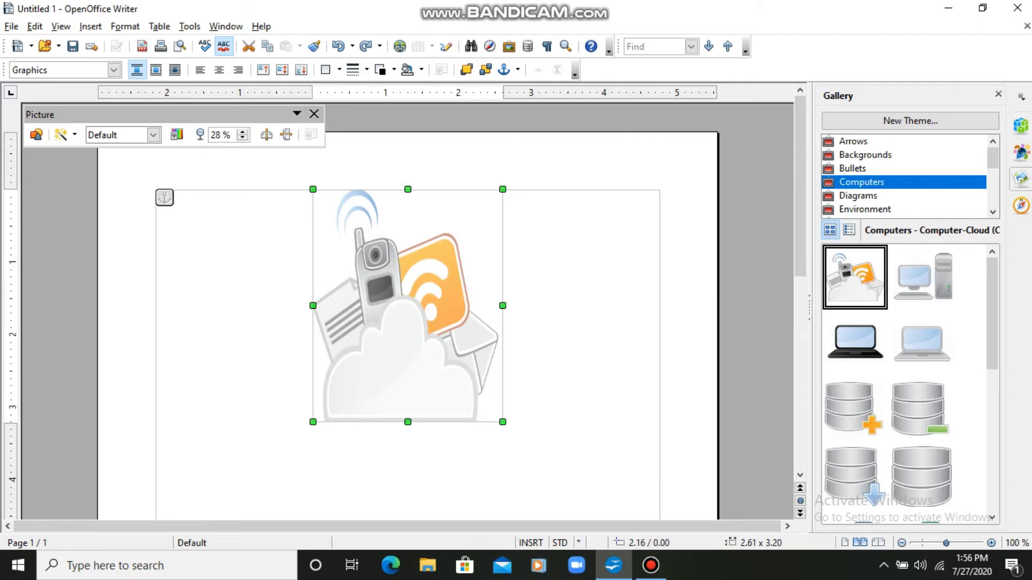
Open the picture's crop settings, compare the Keep scale and Keep image size options, and choose Keep image size
right_click(387, 276)
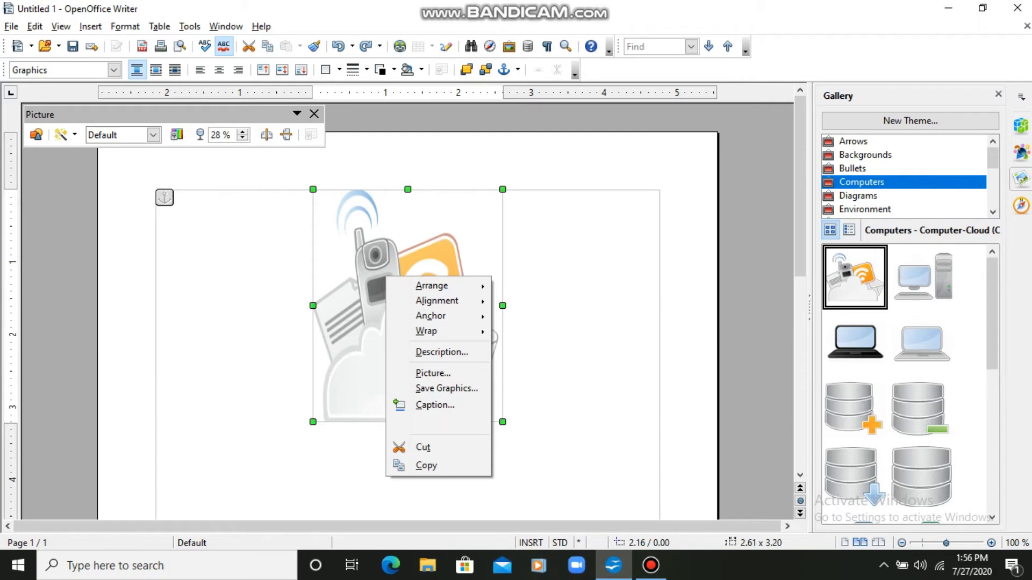
click(432, 372)
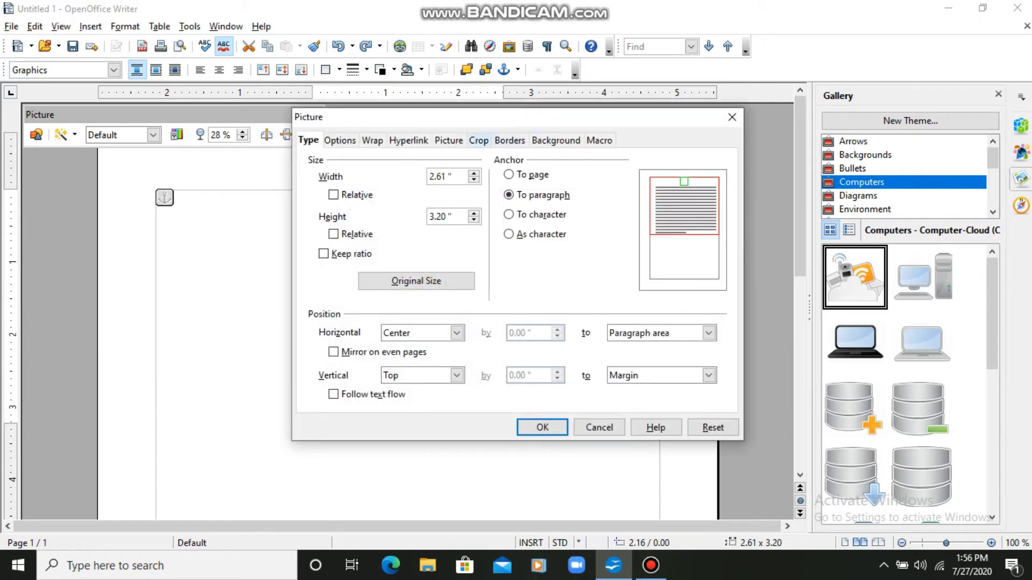
click(478, 140)
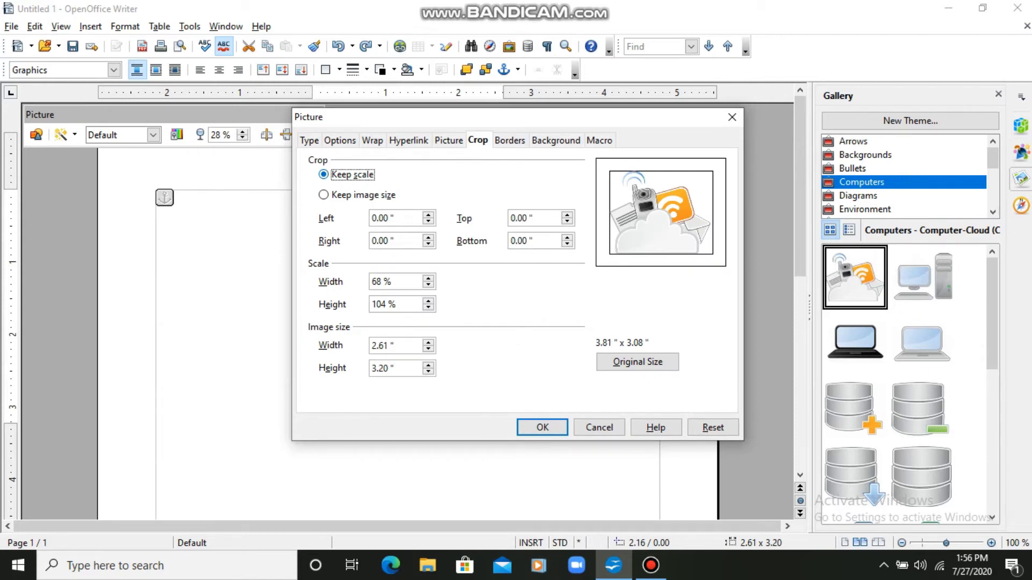
click(324, 195)
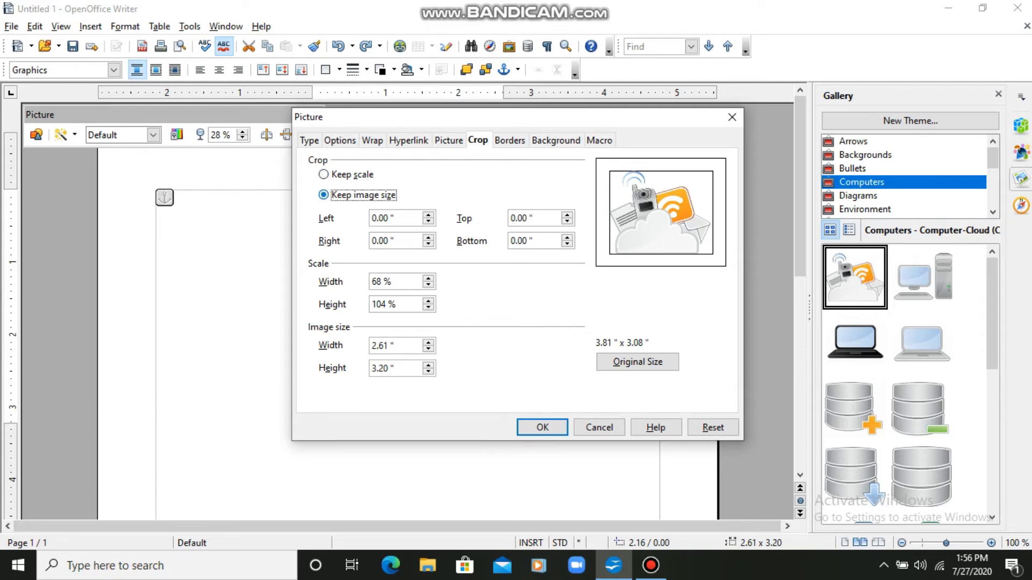
click(324, 174)
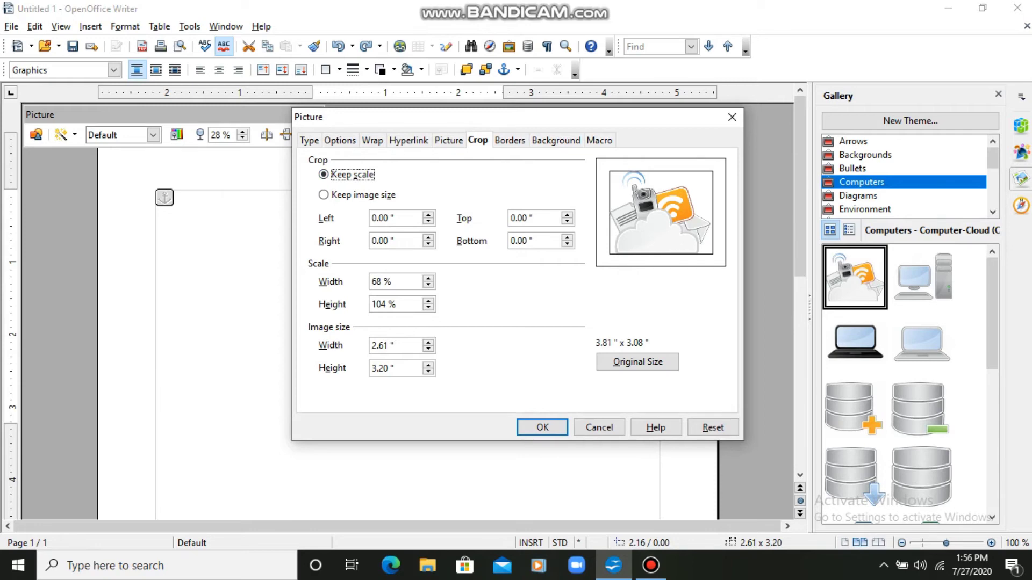
click(323, 195)
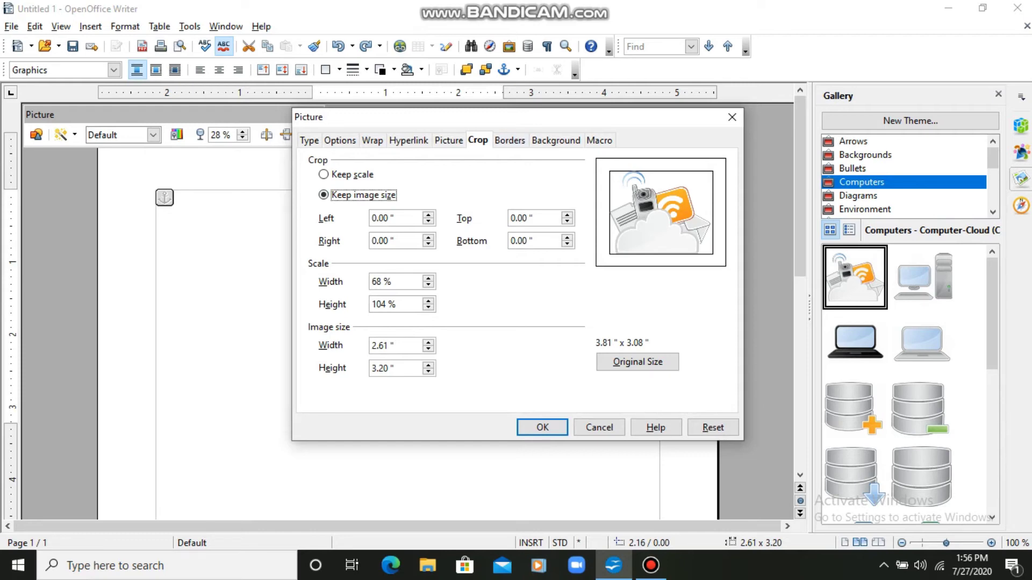
drag(516, 120, 449, 311)
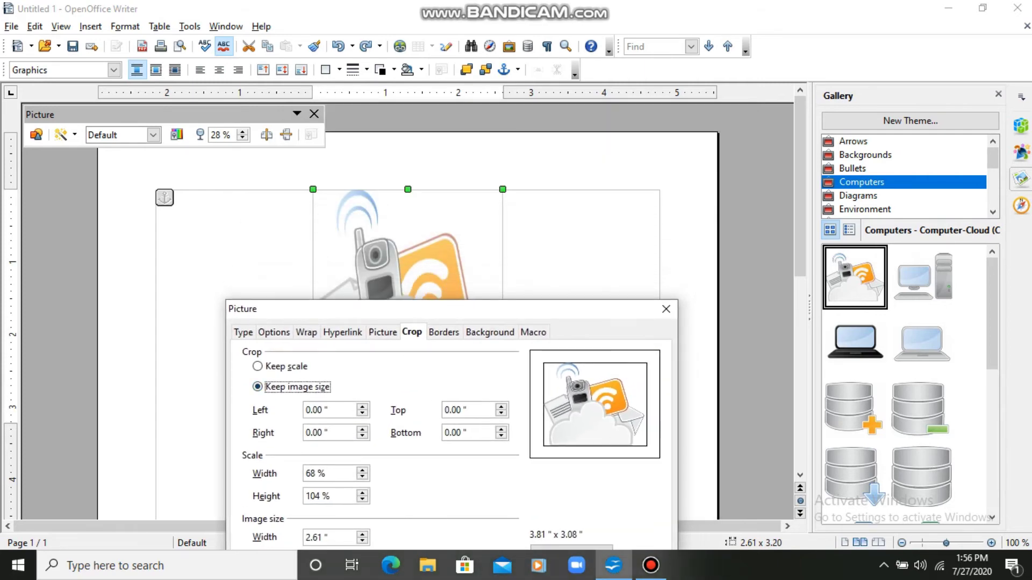
Try crop values of 1.71" left, 1.20" top and 0.75" bottom, and close the picture settings without applying them
click(362, 406)
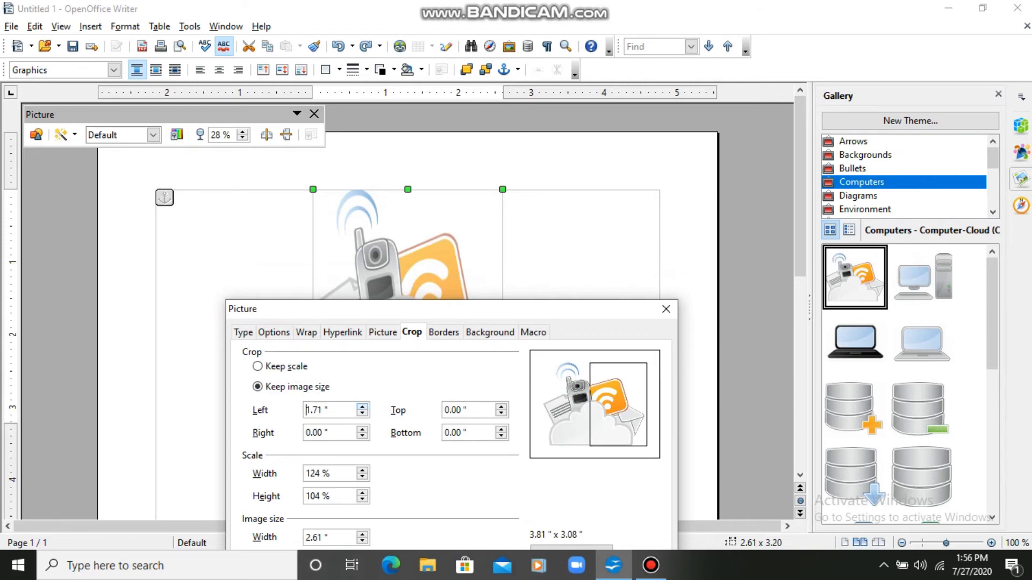
click(500, 406)
key(Up)
key(Up)
key(Up)
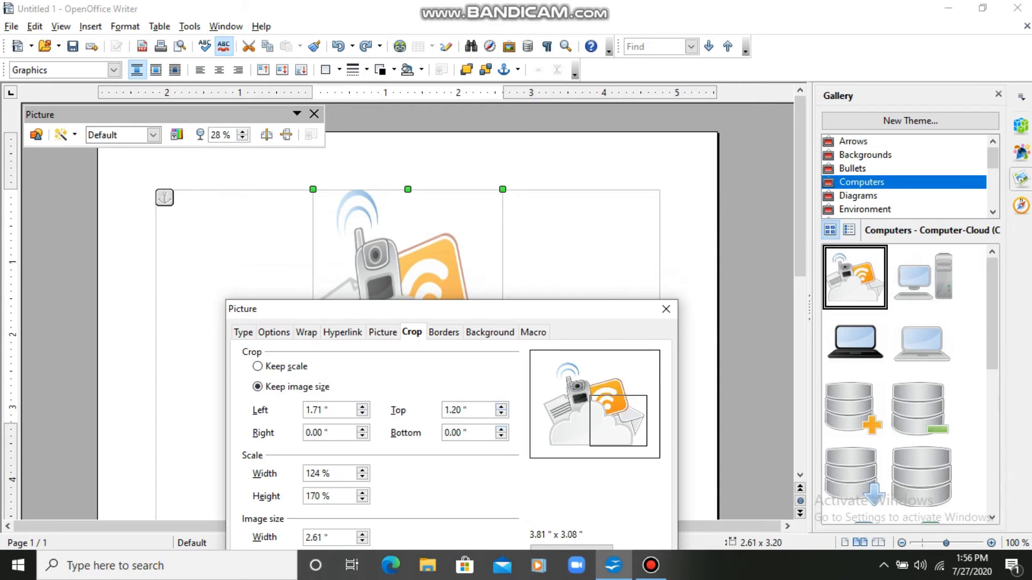
key(Tab)
key(Up)
key(Up)
key(Up)
key(Up)
key(Up)
key(Up)
key(Up)
key(Up)
key(Up)
key(Up)
key(Up)
key(Up)
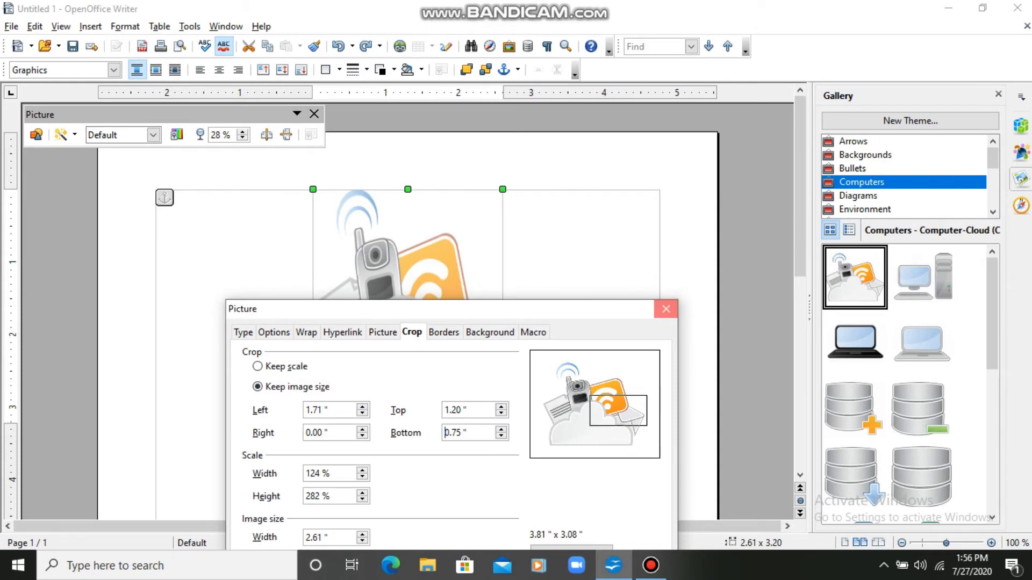
key(Return)
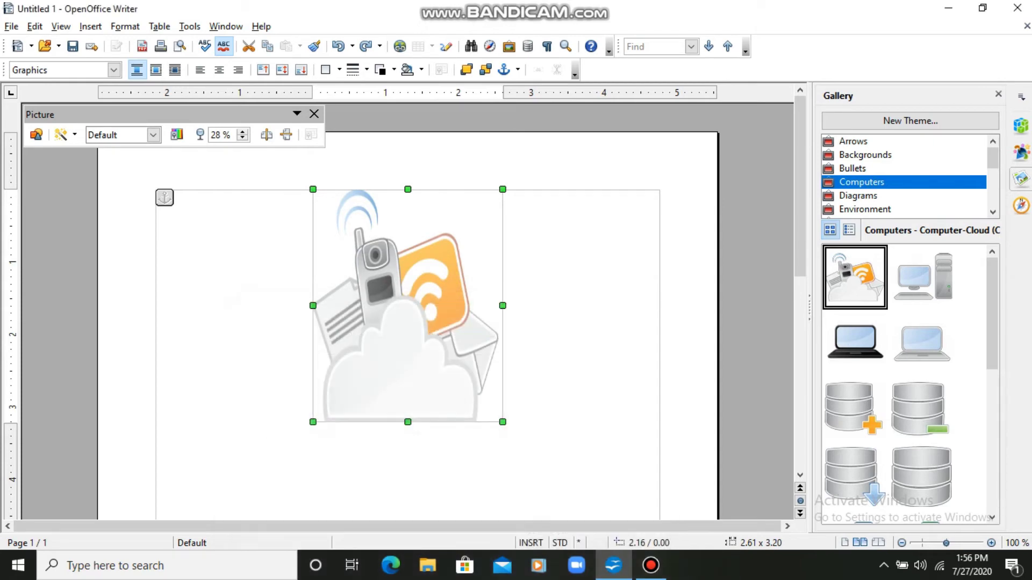
Reopen the picture's crop settings to review them, and close them without changes
right_click(433, 259)
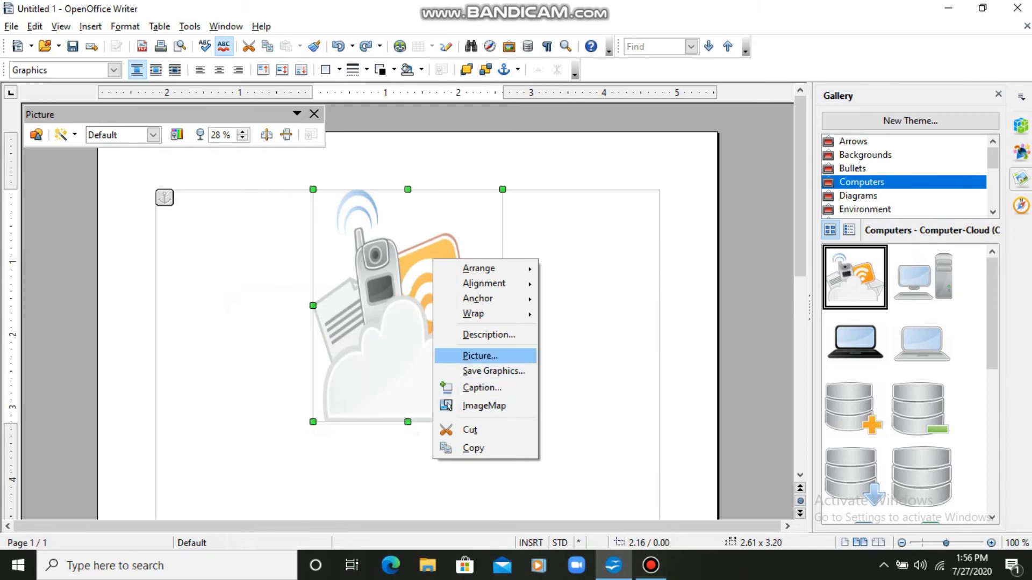
key(Return)
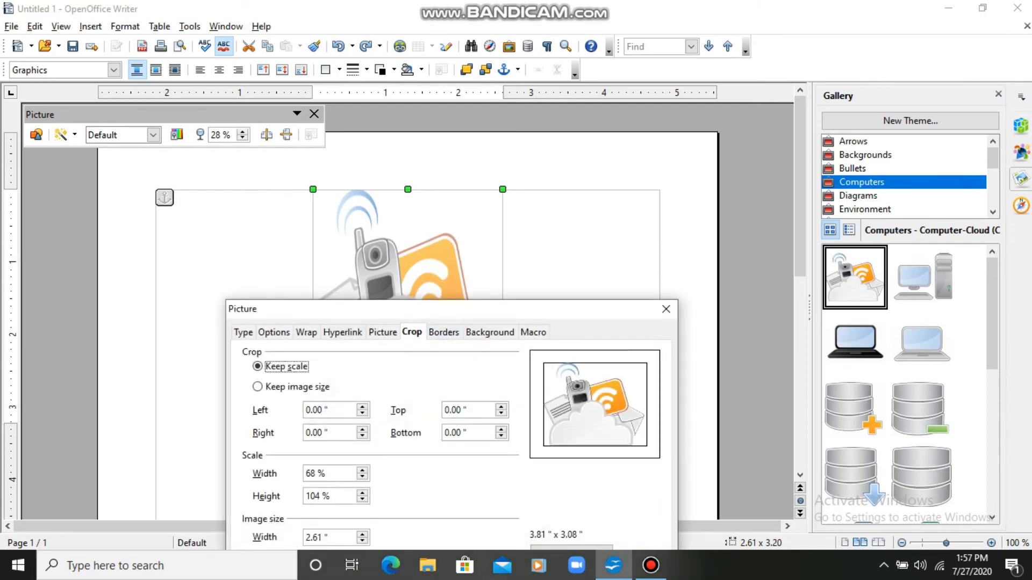
drag(498, 316, 508, 234)
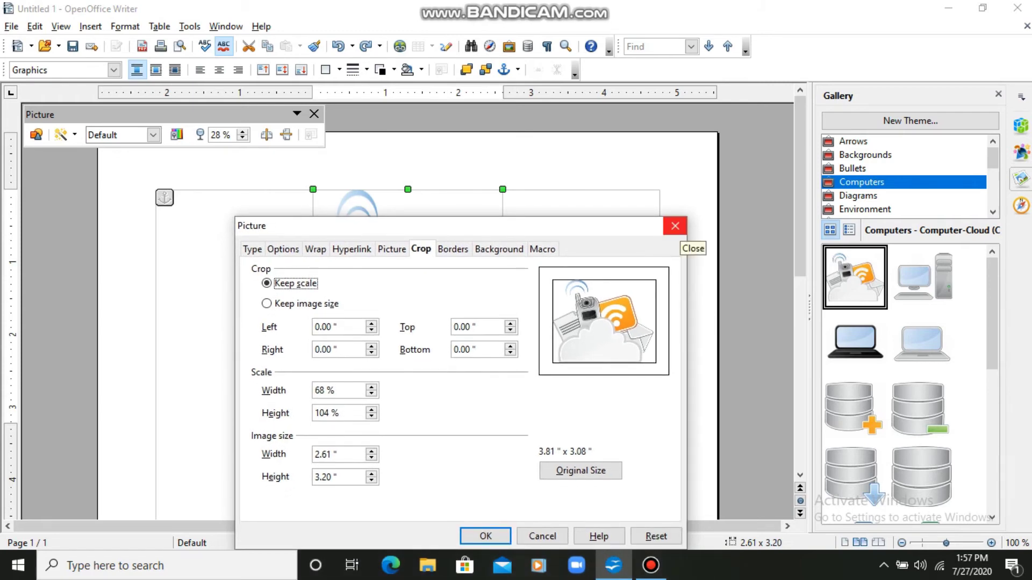
click(675, 226)
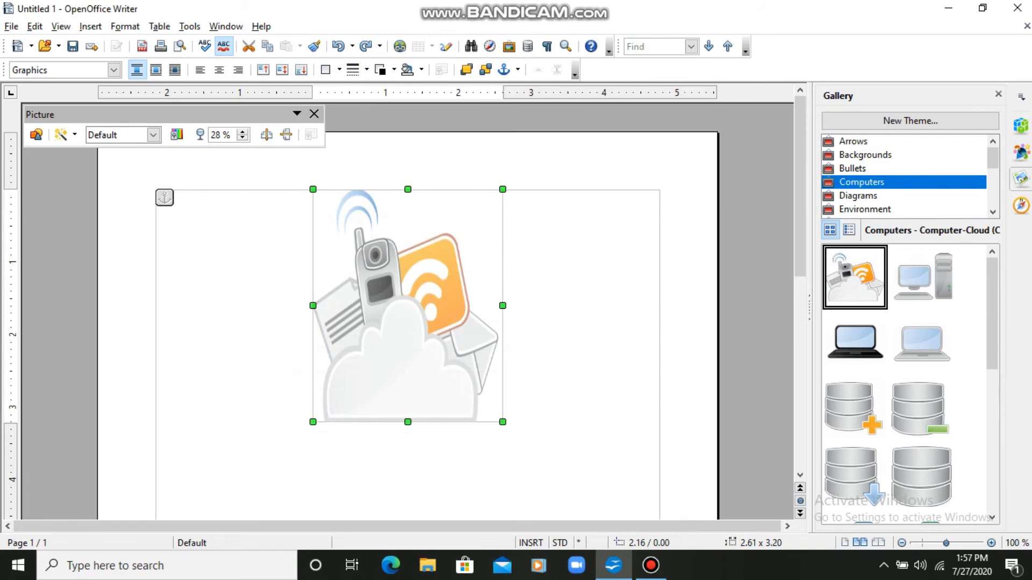
Deselect the picture, enter some trial text below it, and erase that text
key(Escape)
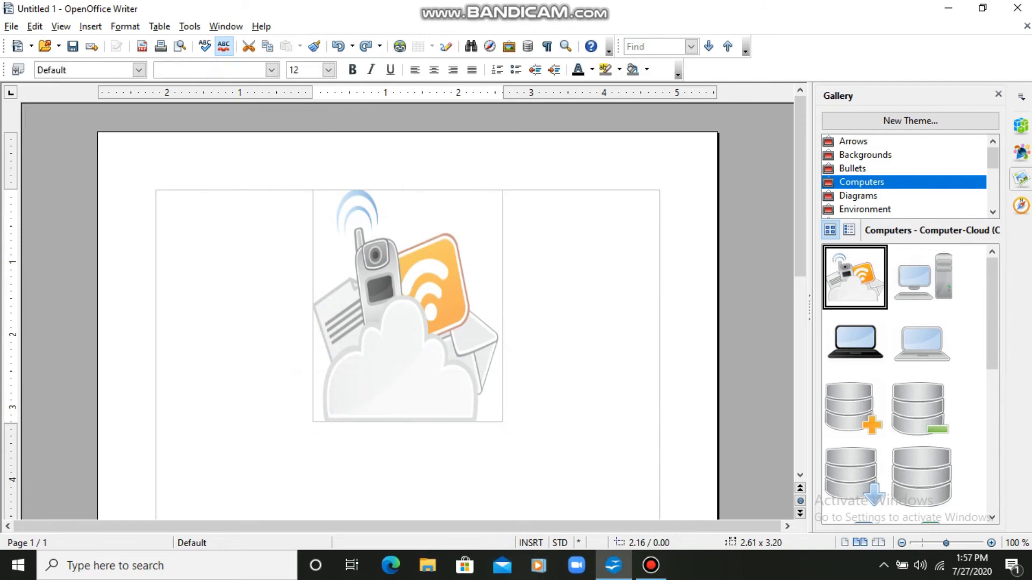
text(vgajhaj)
key(BackSpace)
key(BackSpace)
key(BackSpace)
key(BackSpace)
key(BackSpace)
key(BackSpace)
key(BackSpace)
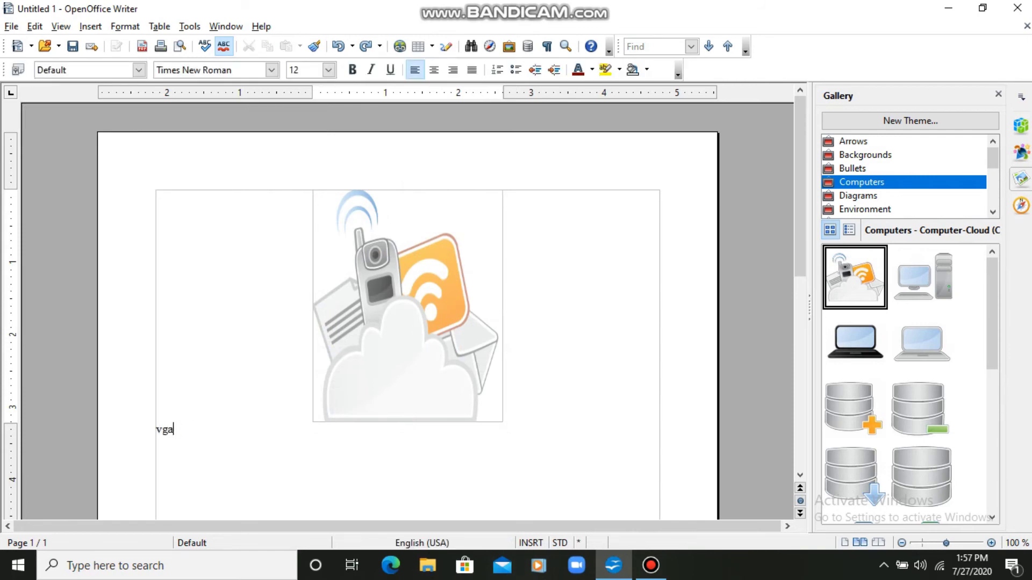
Shrink the picture to about 1.69 by 1.38 inches, and check its crop settings without changing them
click(407, 305)
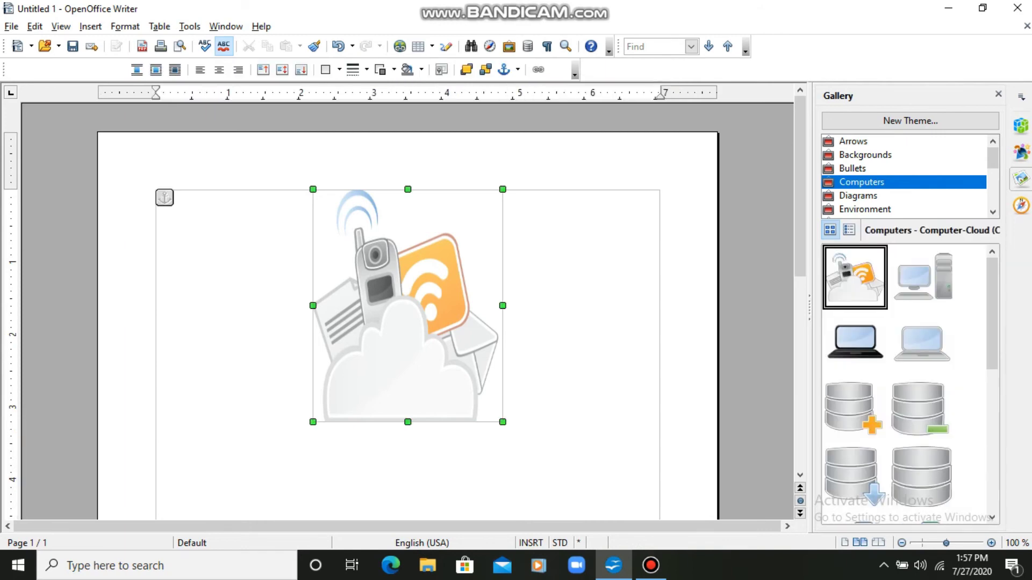
drag(503, 189, 458, 281)
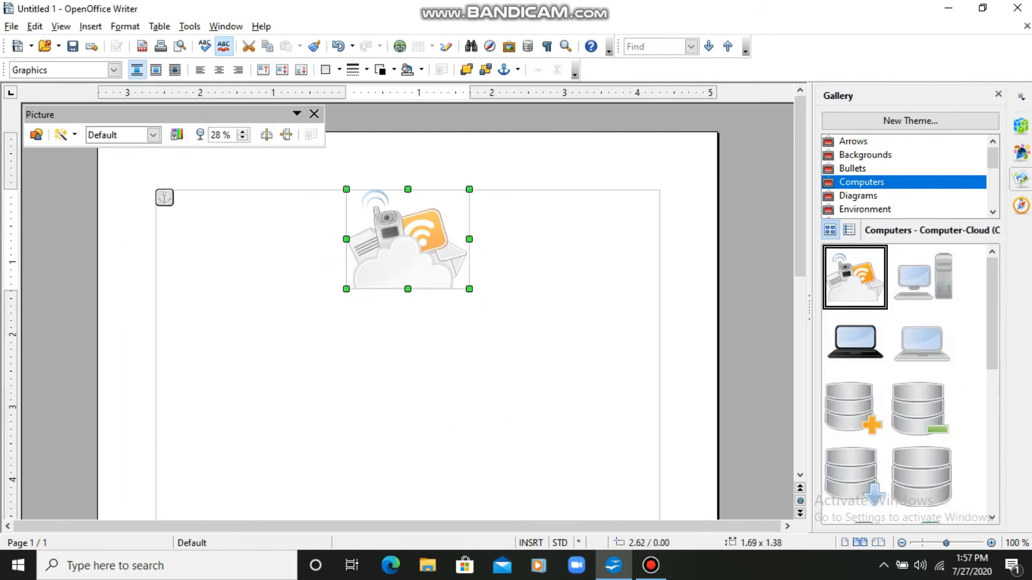
double_click(408, 239)
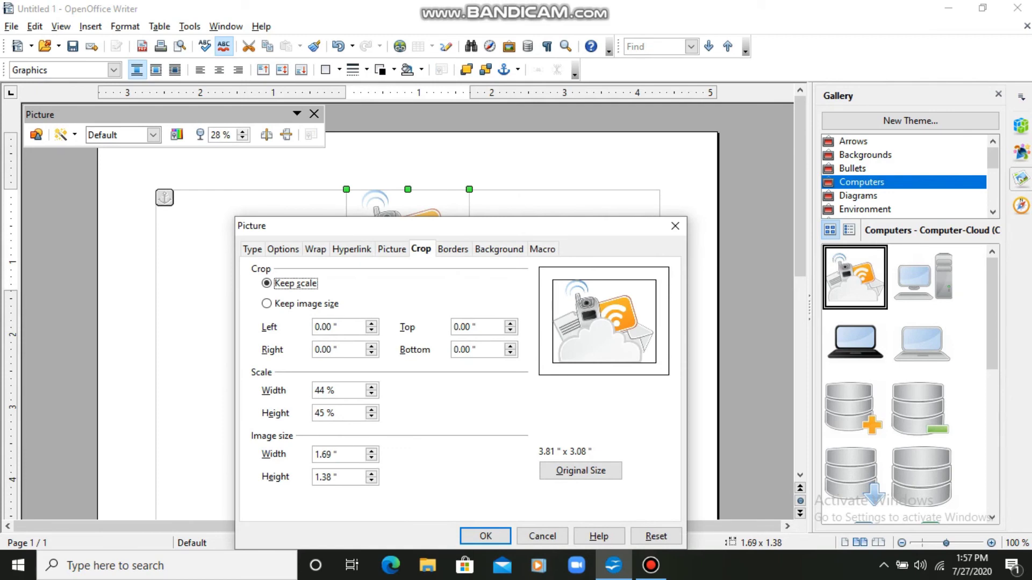
click(674, 226)
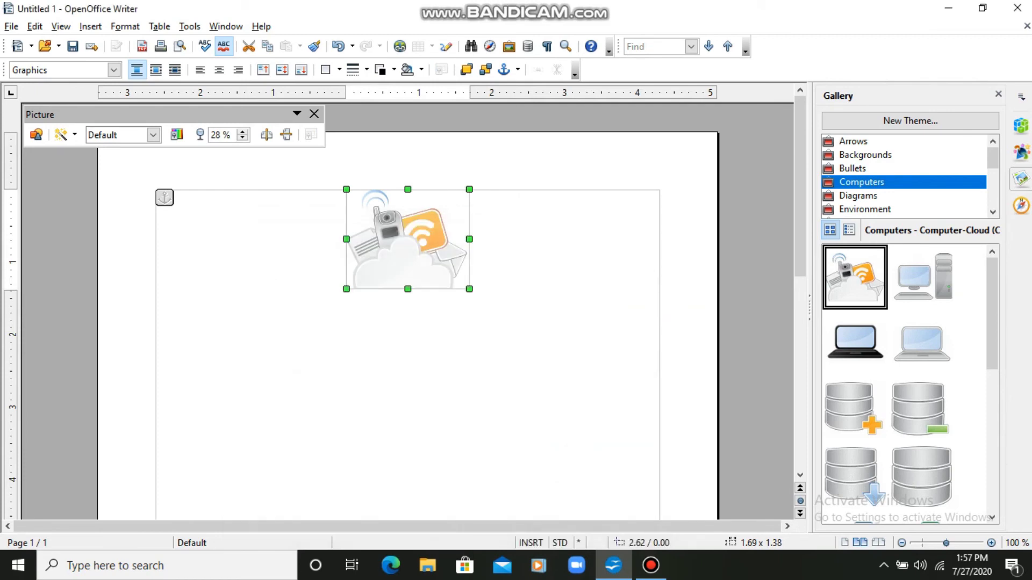
Delete the cloud picture and insert the dairy JPG from the Desktop in its place
key(Delete)
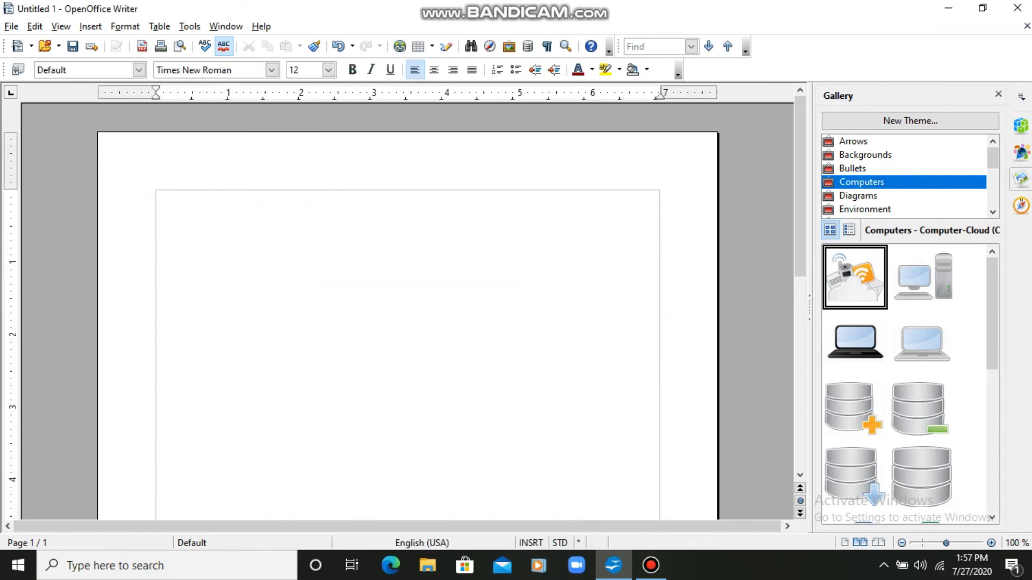
click(89, 26)
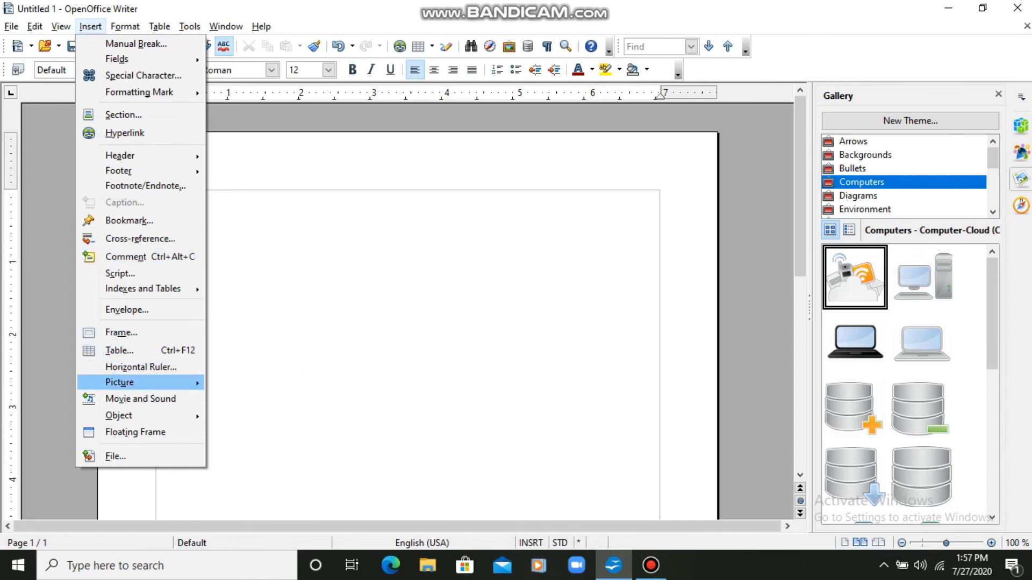
key(Right)
key(Return)
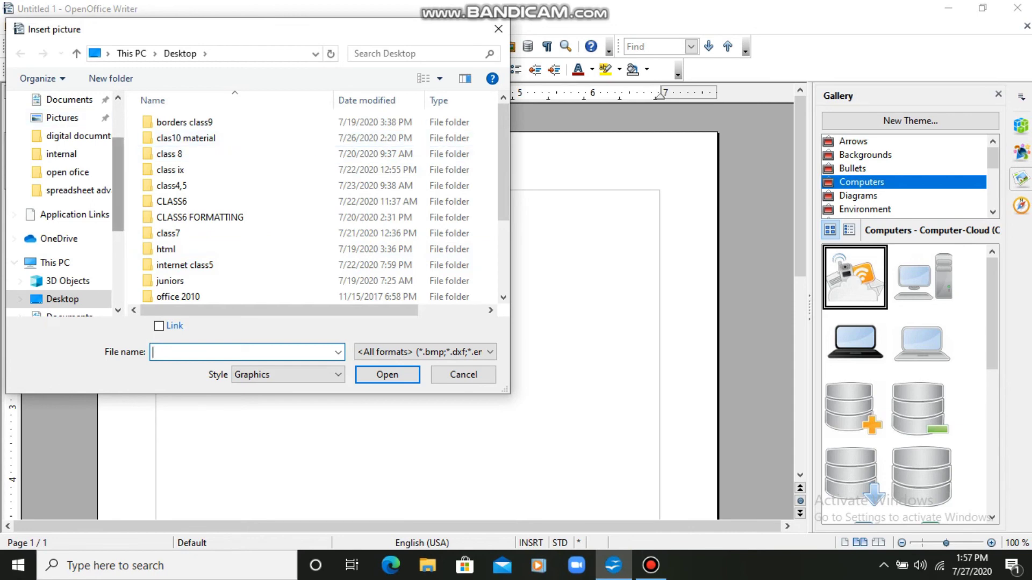
scroll(317, 209, down, 3)
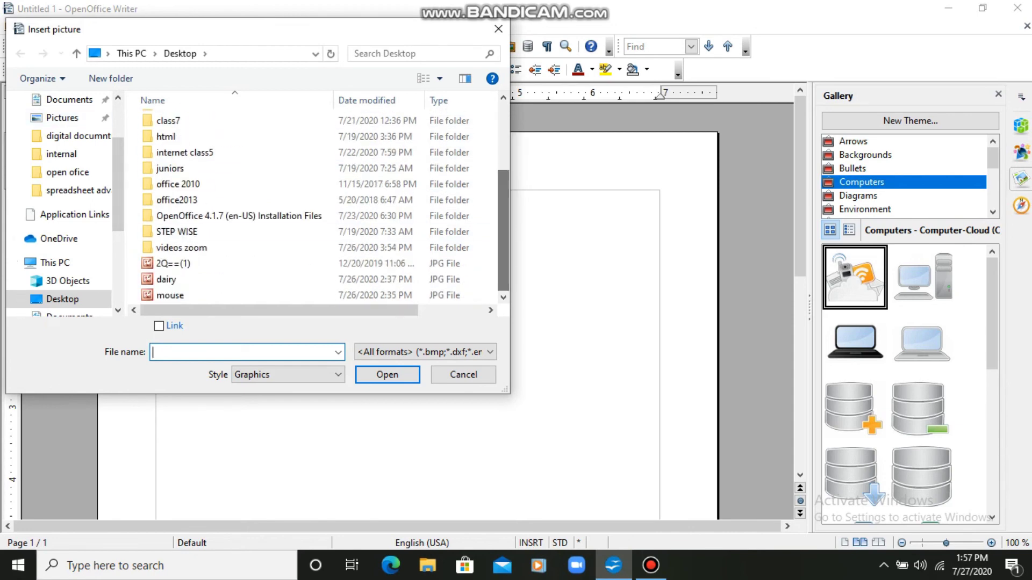
double_click(169, 279)
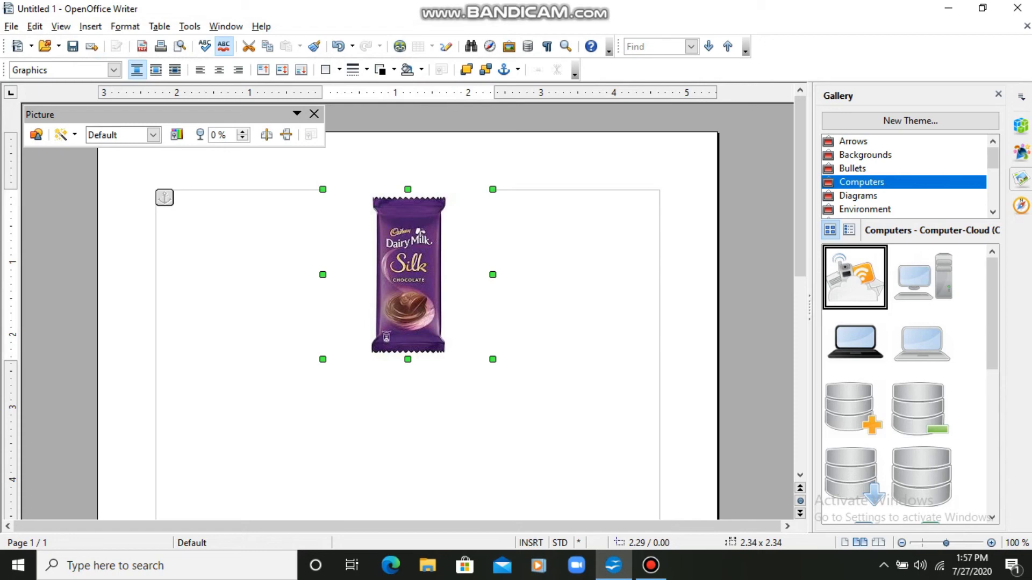
Enlarge the chocolate picture to about 3.05 by 4.01 inches and deselect it
click(157, 364)
click(408, 274)
drag(493, 359, 545, 480)
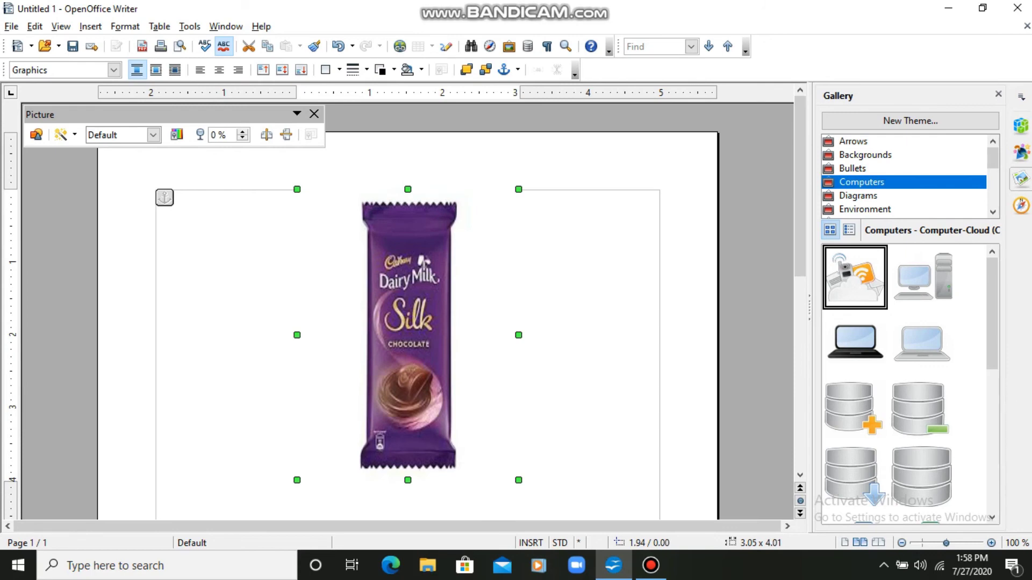
key(Escape)
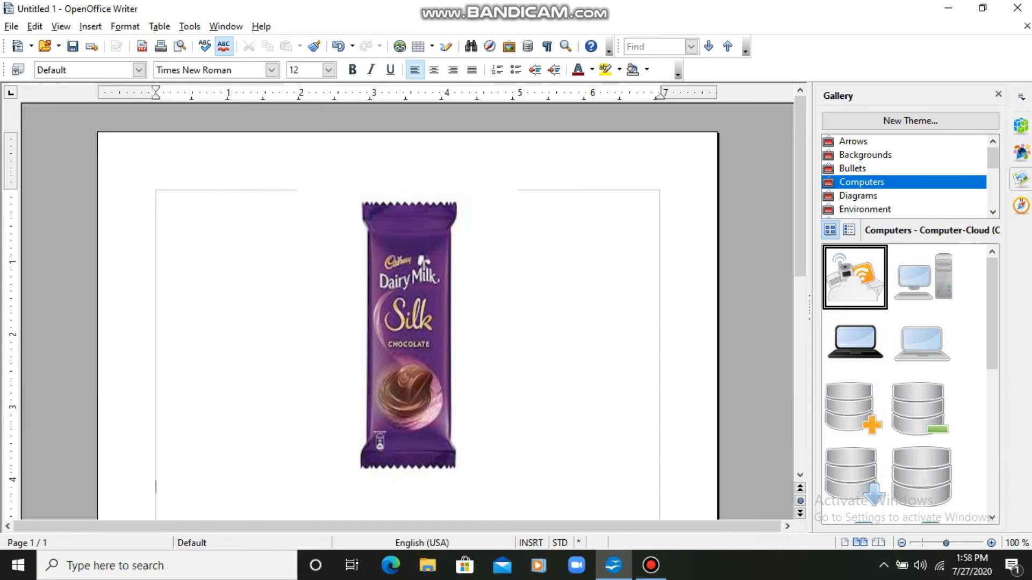
Enter the sentence "This is my first picture which im showing you." below the picture
text(This is my first picture )
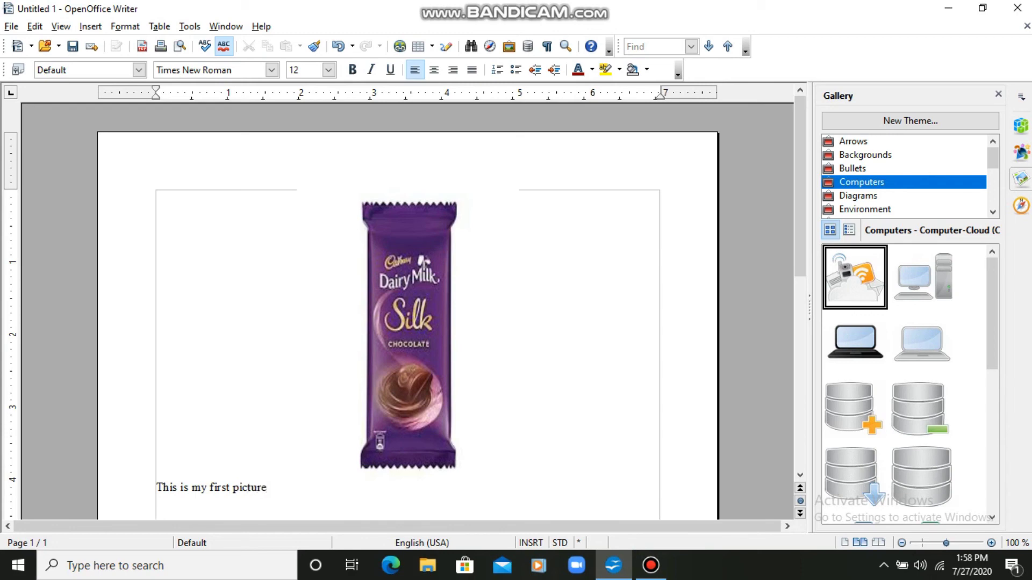
text(whuch)
key(BackSpace)
key(BackSpace)
key(BackSpace)
key(BackSpace)
text(ich)
text( im show)
text(ed)
key(BackSpace)
key(BackSpace)
key(BackSpace)
text(wing y)
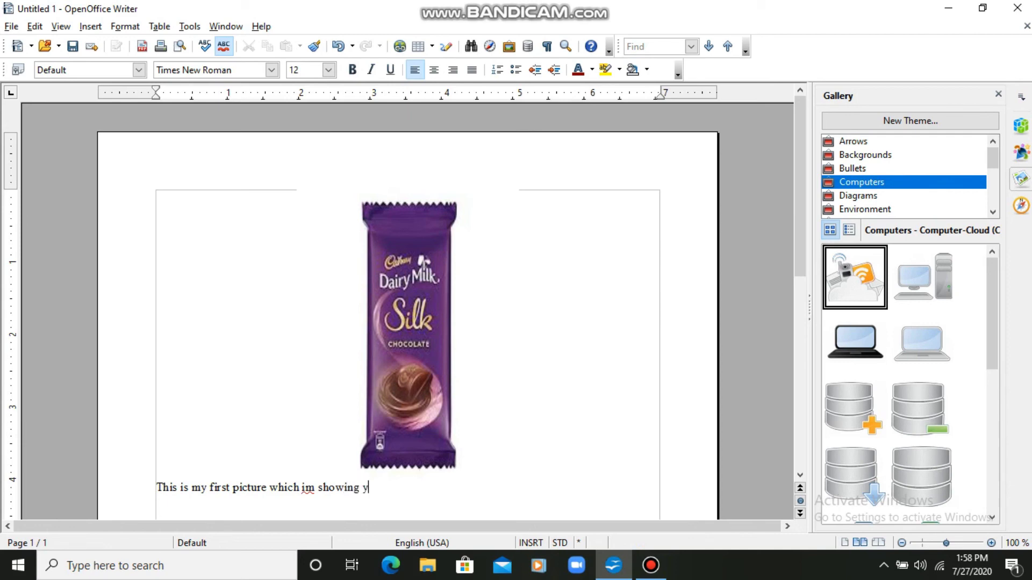
text(ou.)
Set the font size of the whole sentence below the picture to 28
key(shift+Home)
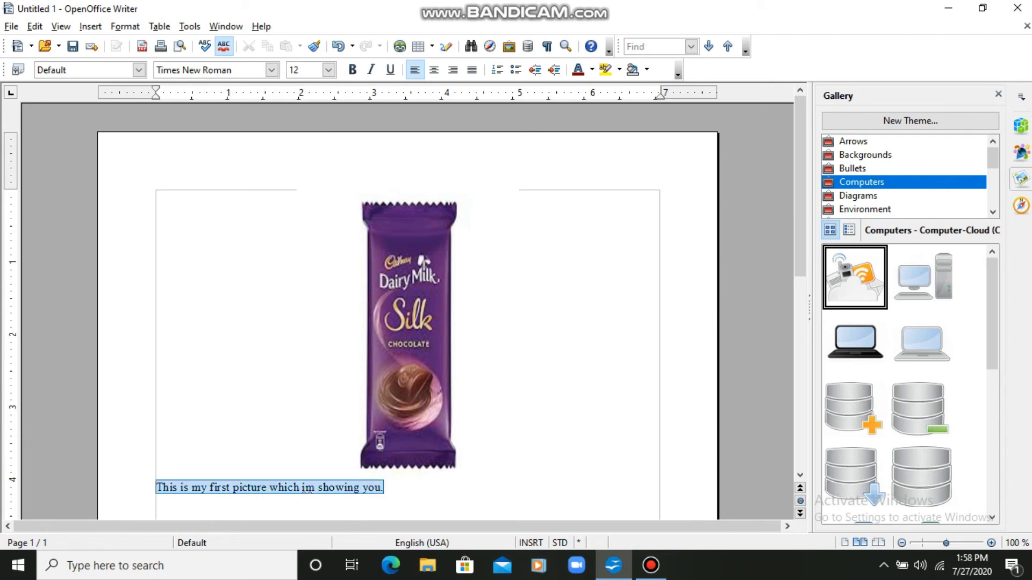
click(327, 70)
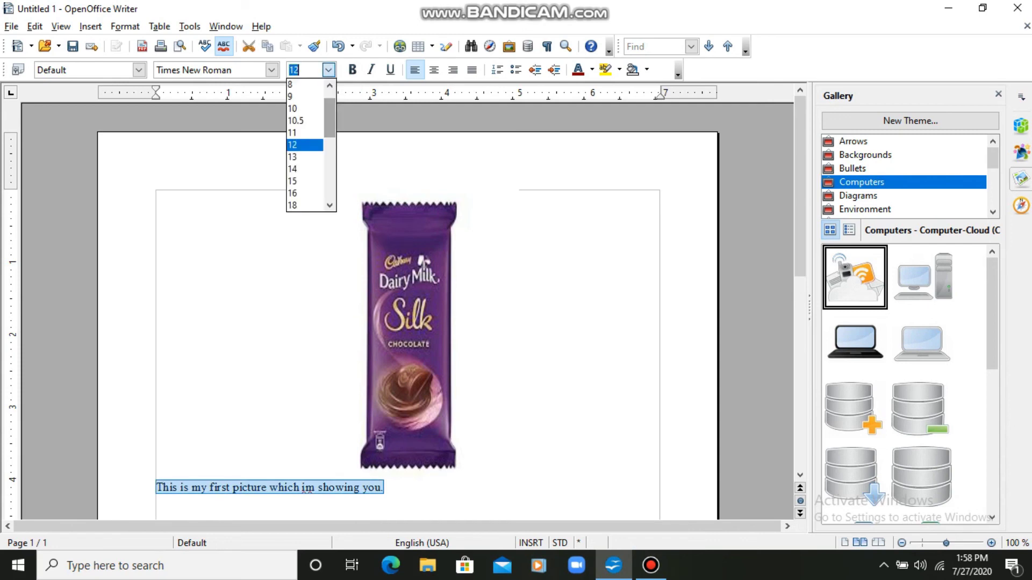
scroll(310, 145, down, 3)
click(305, 156)
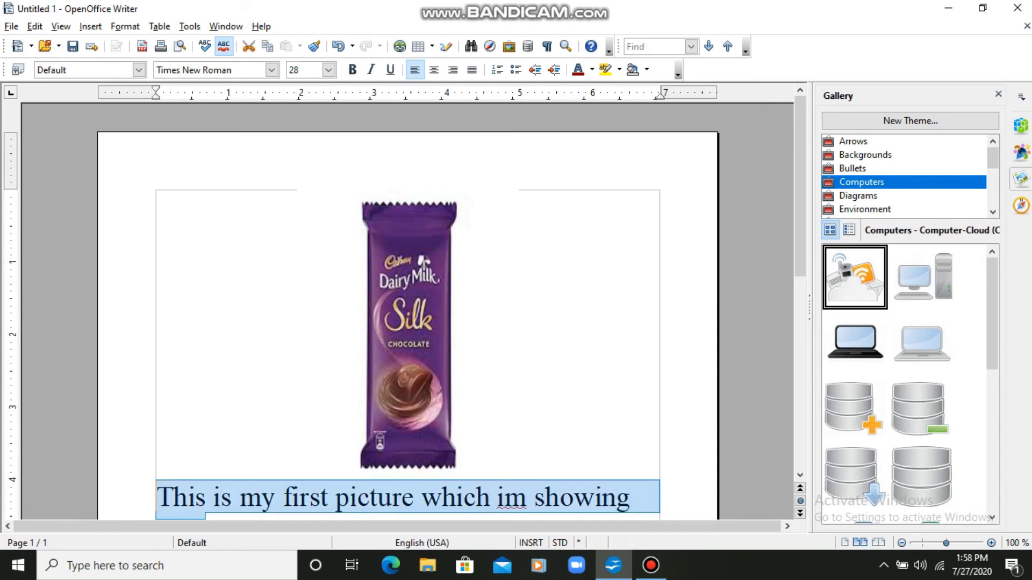
Apply Page Wrap to the chocolate picture, and switch its text wrapping to Wrap Through
click(407, 335)
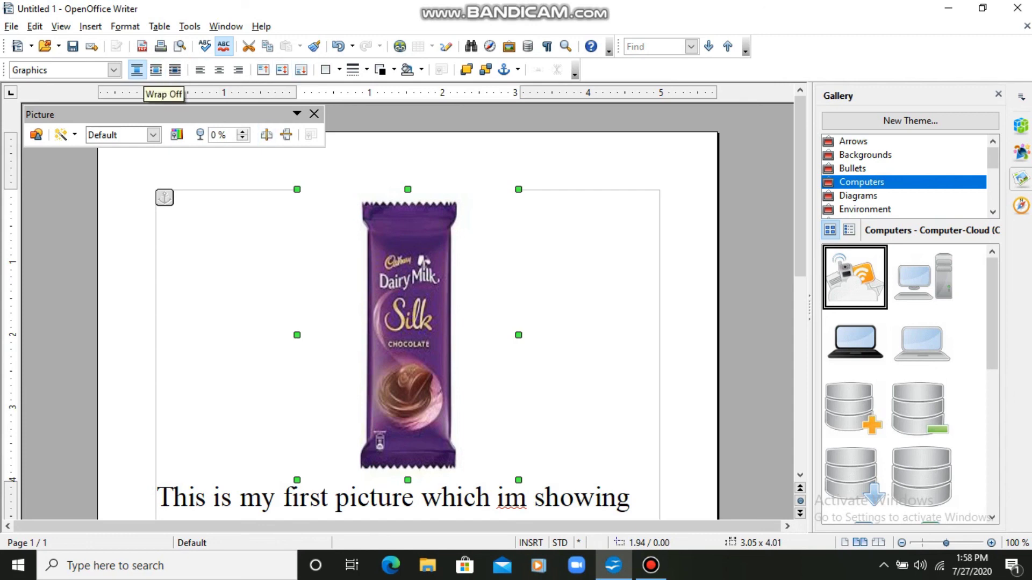
click(156, 70)
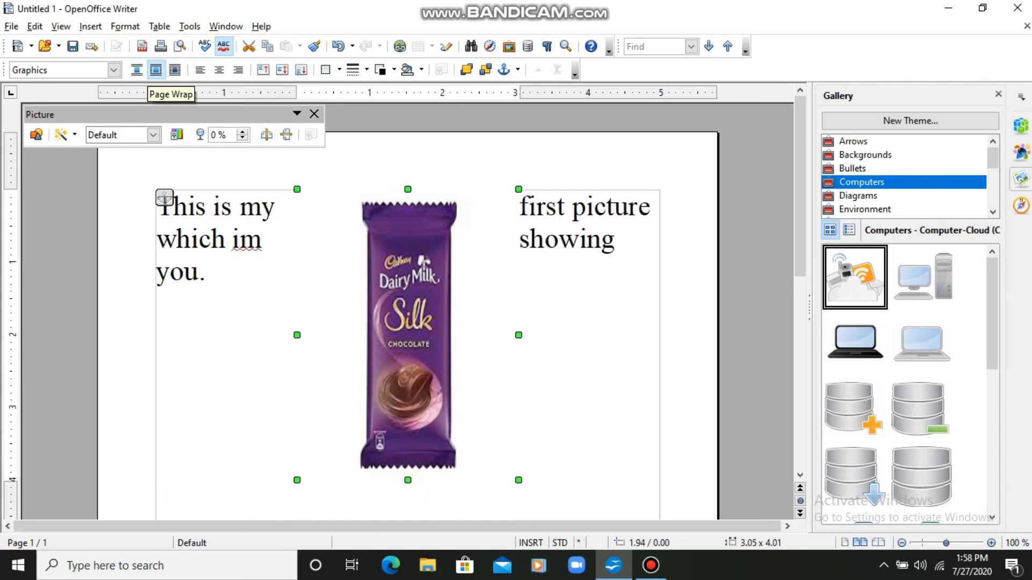
click(175, 70)
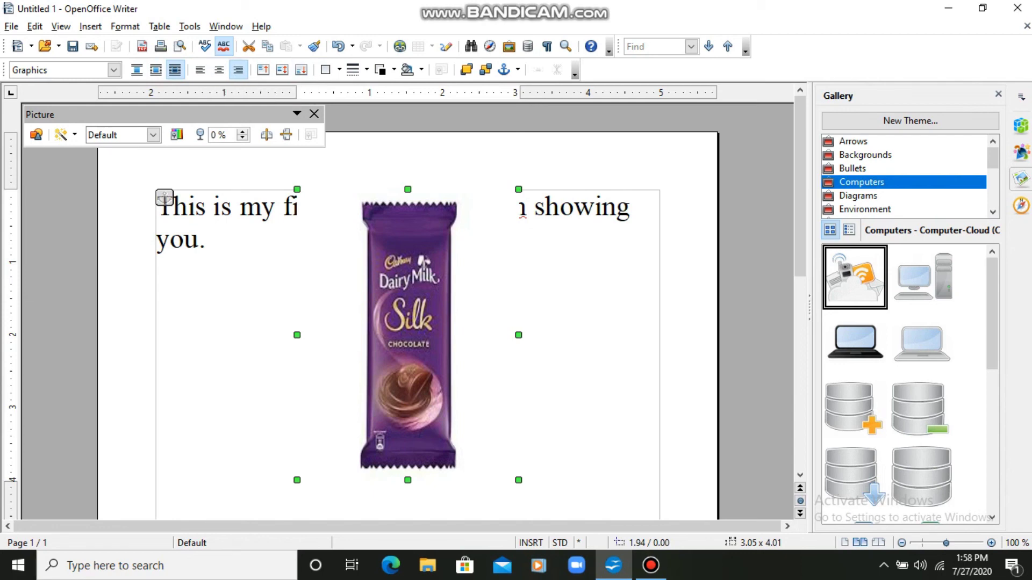
Align the picture horizontally to the right and back to the left, and vertically to the center and the bottom
click(238, 70)
click(200, 70)
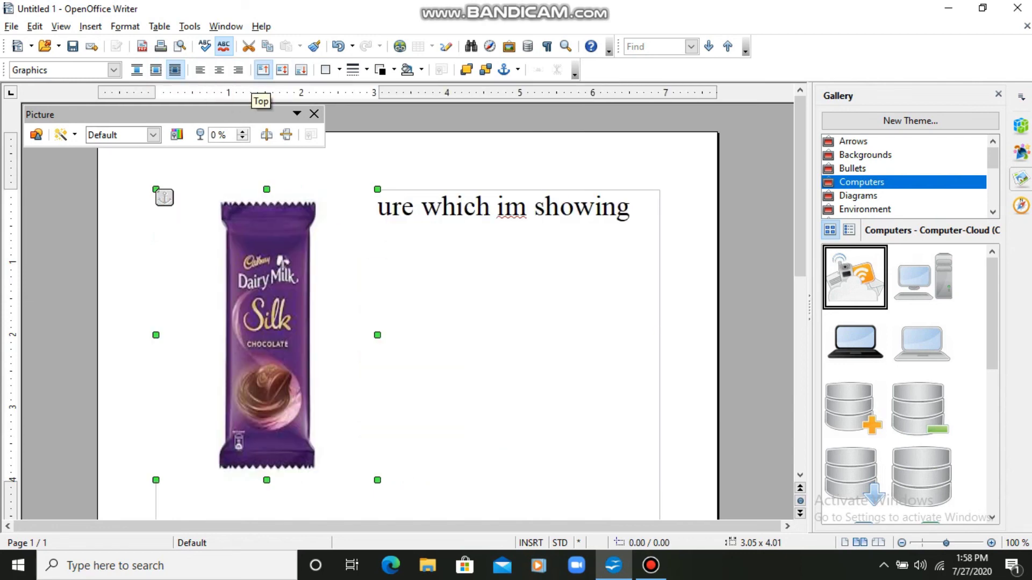
click(282, 70)
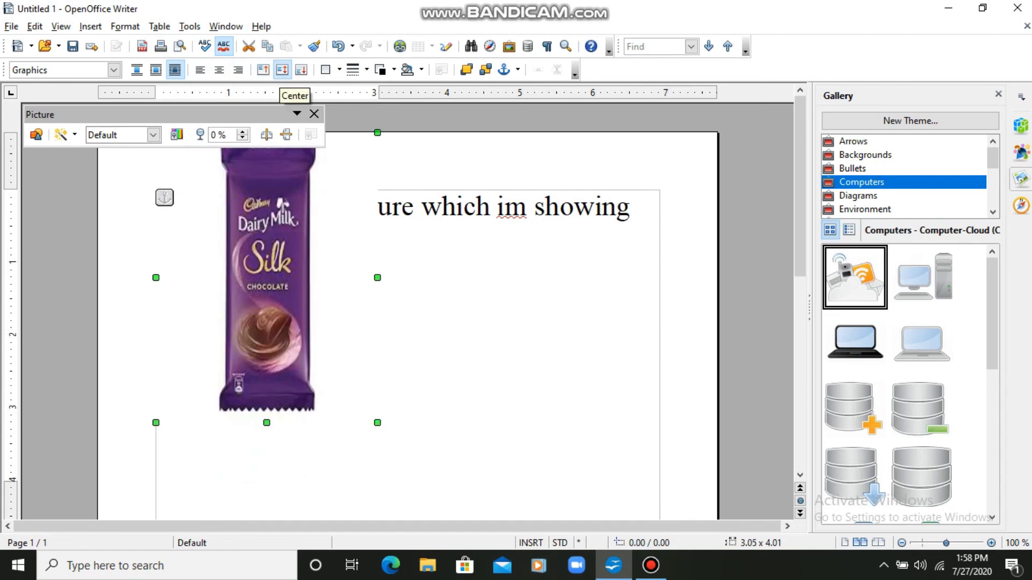
click(301, 70)
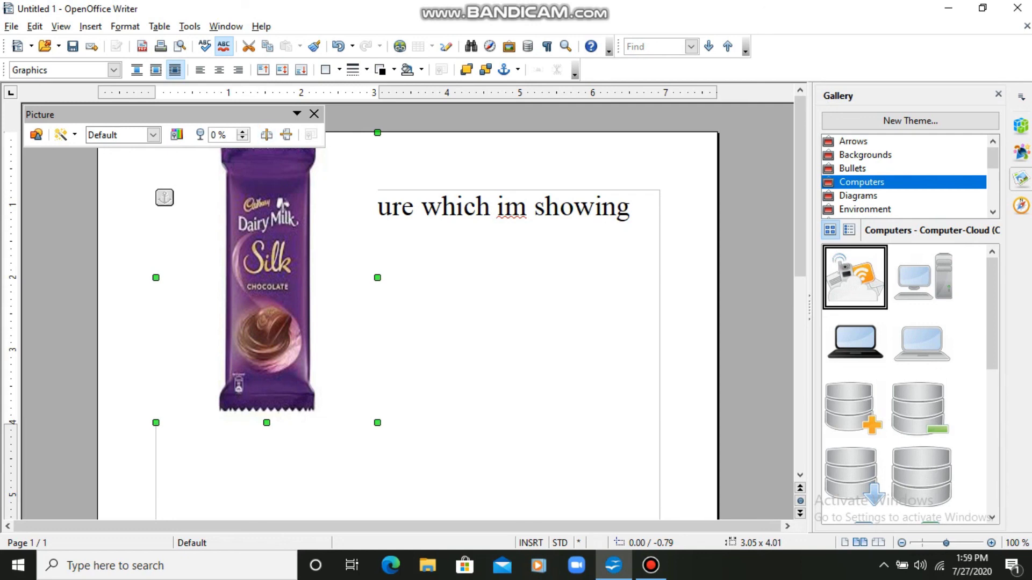
click(650, 565)
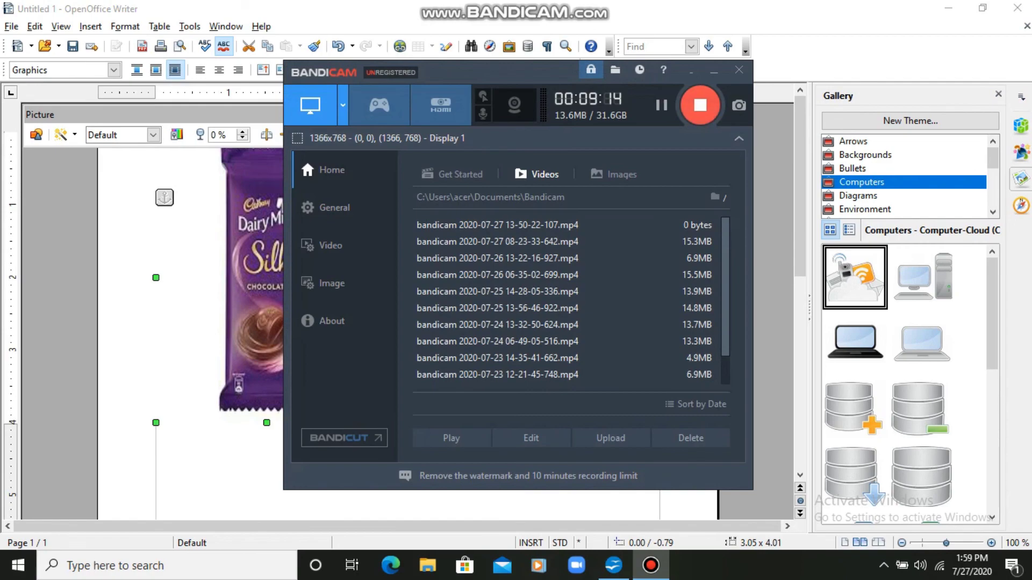